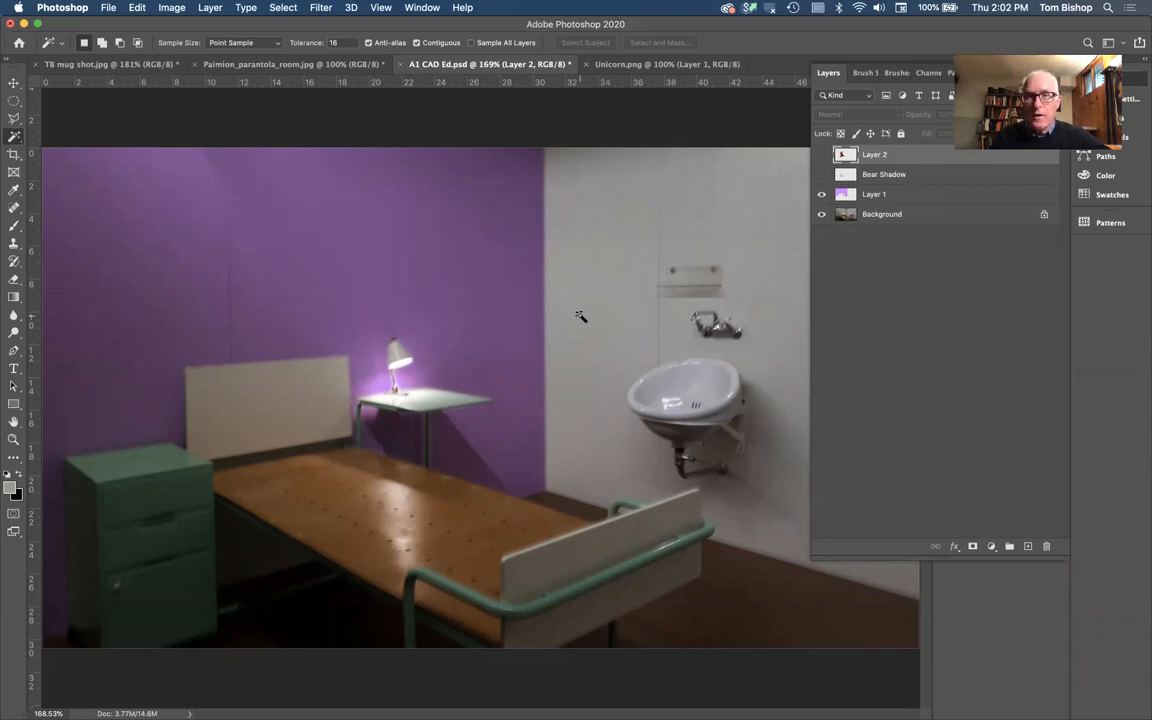
Step: Switch to Chrome and examine the plush unicorn image with a transparent background on the HiClipart page
key(super+Tab)
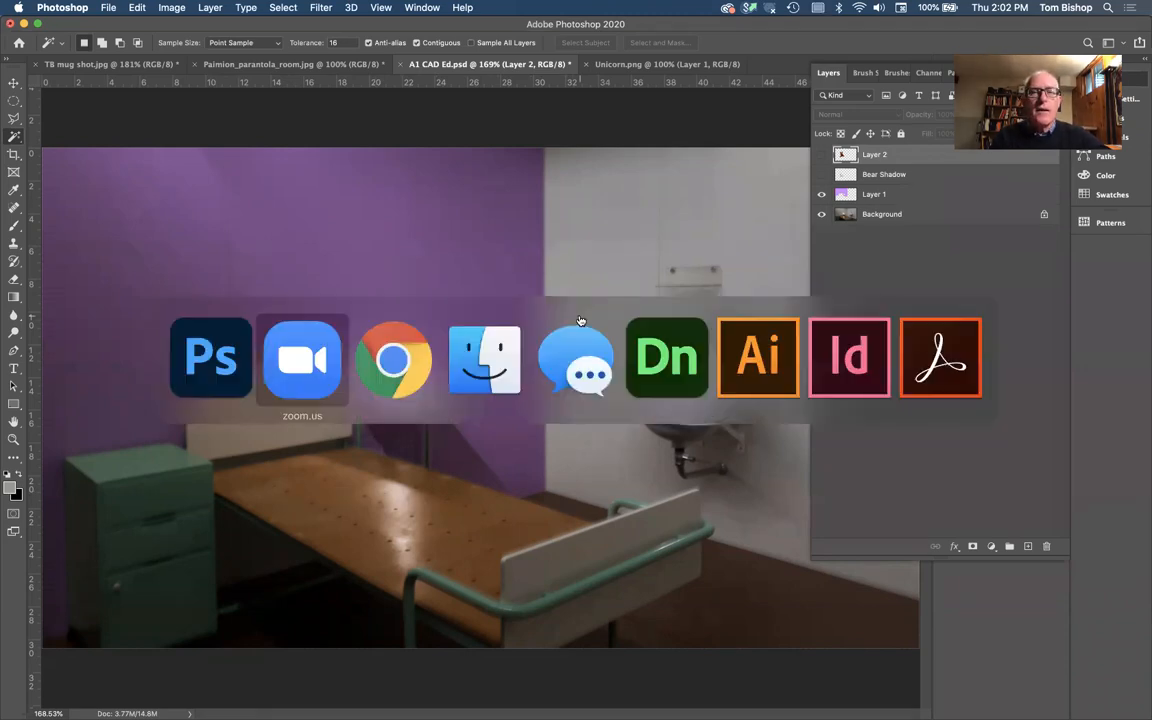
key(super+Tab)
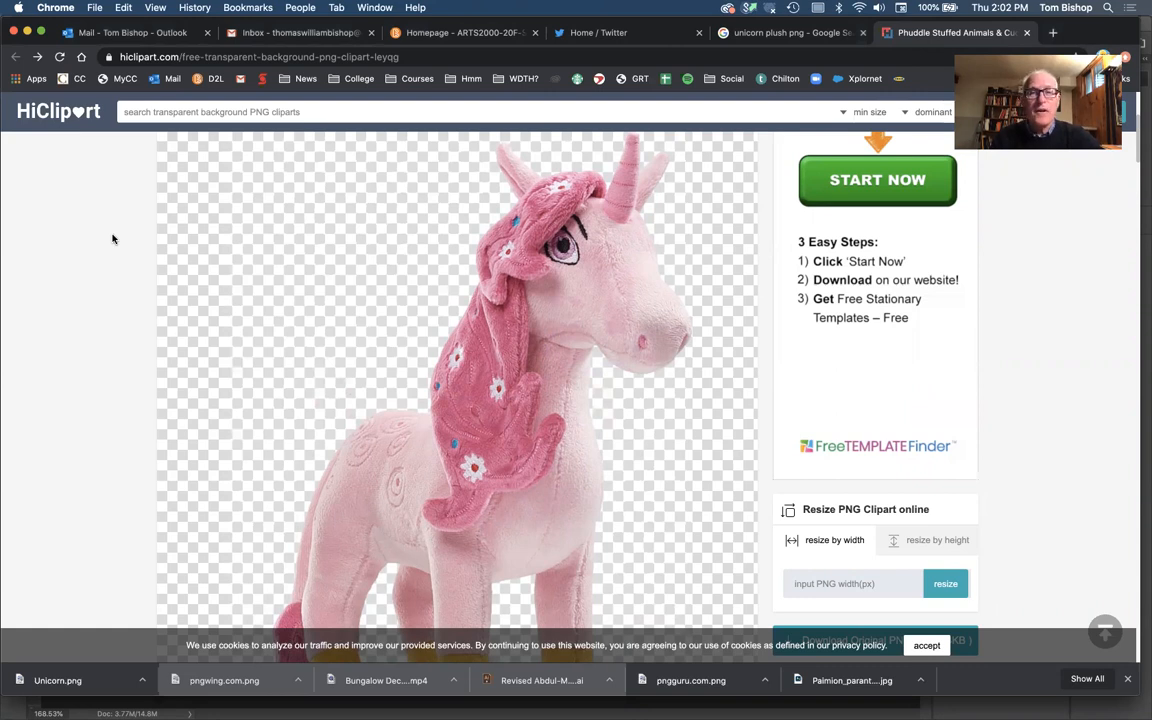
scroll(451, 300, up, 5)
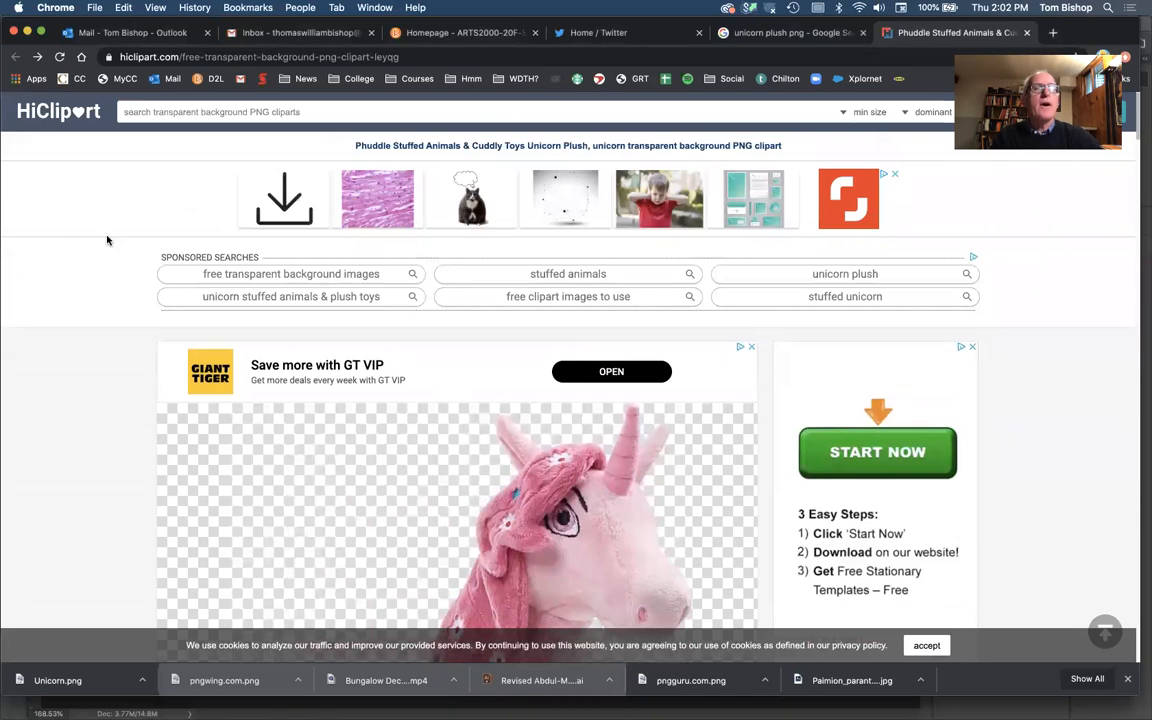
scroll(107, 240, down, 5)
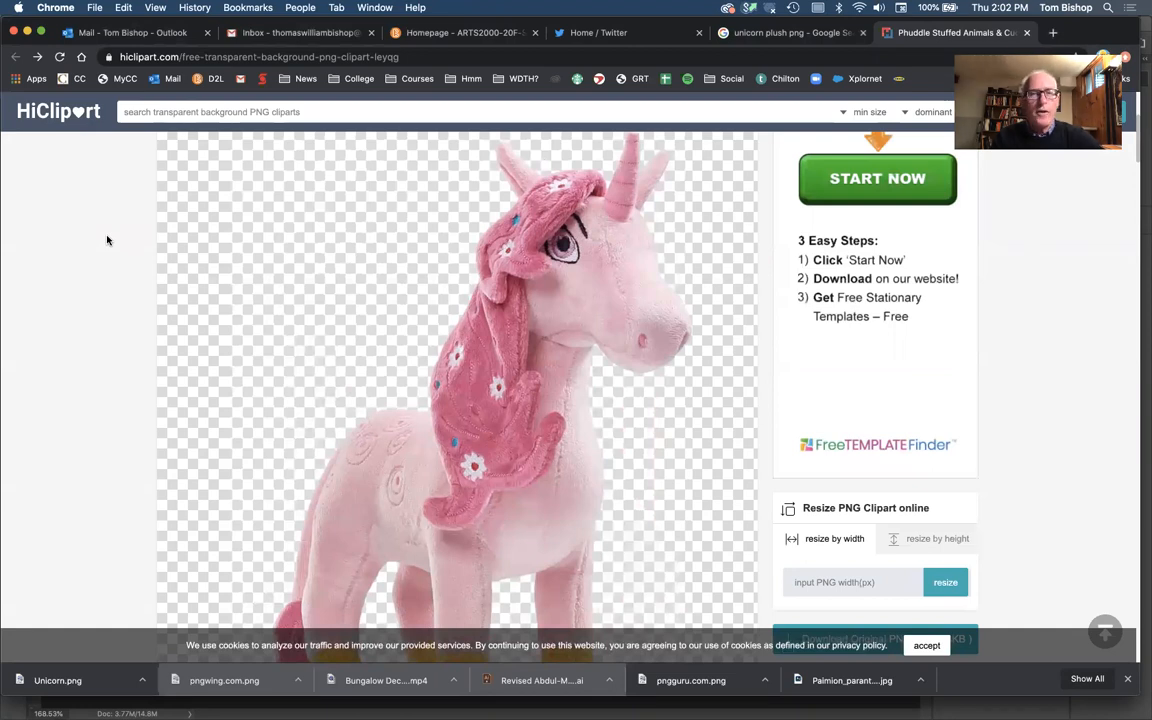
scroll(107, 240, down, 3)
scroll(107, 240, down, 2)
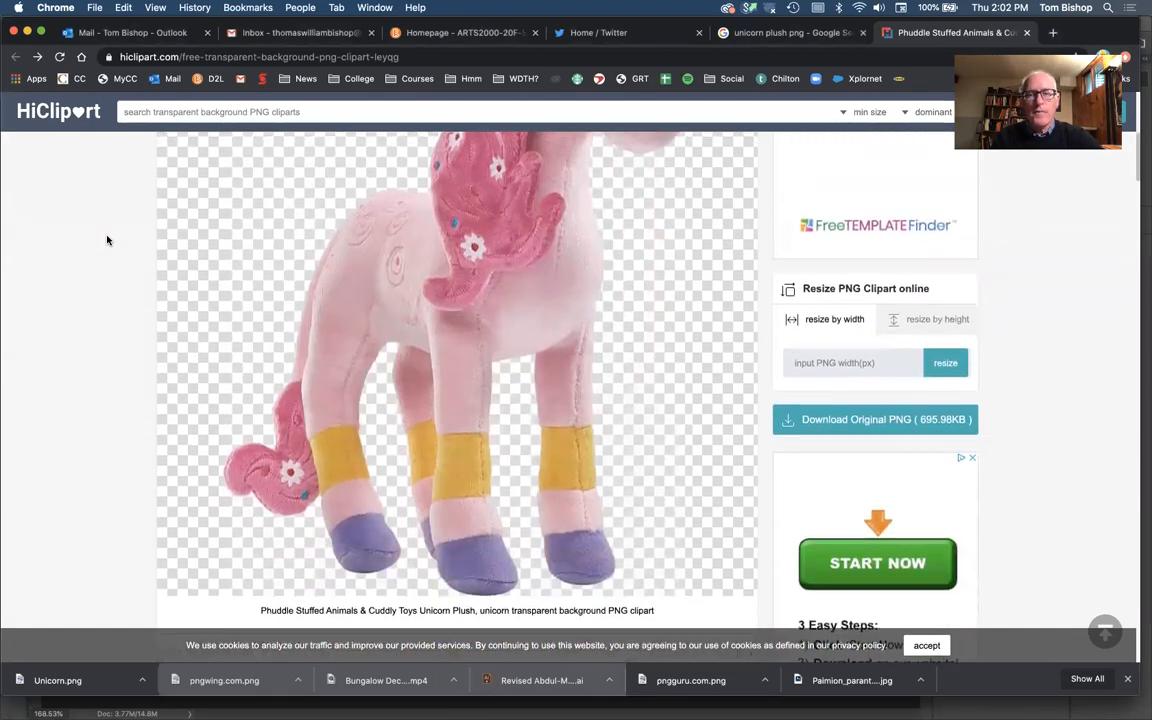
scroll(107, 240, up, 8)
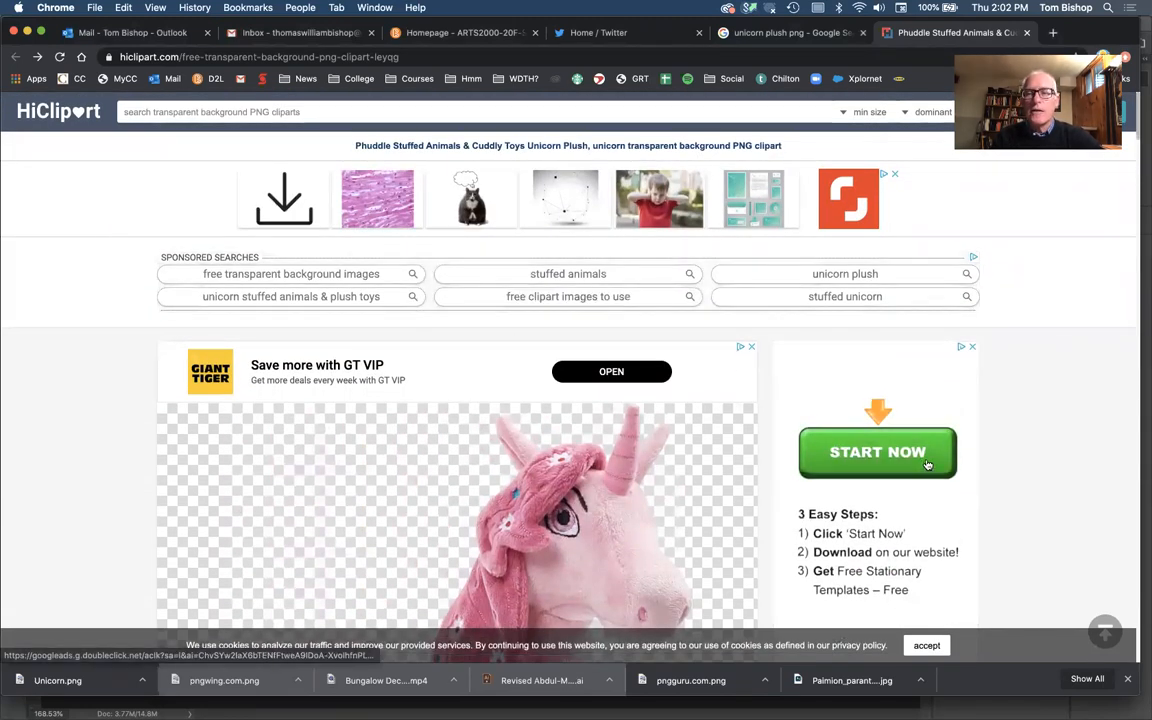
Step: Try to download the original unicorn PNG from the HiClipart page
scroll(1021, 508, down, 3)
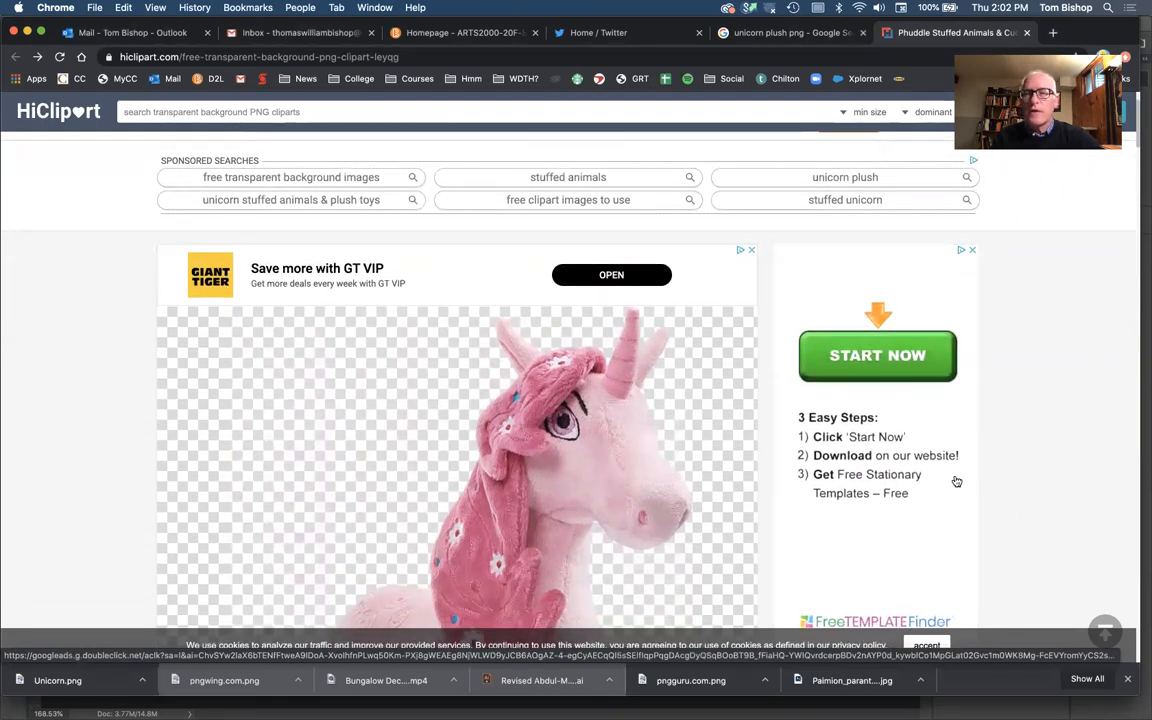
scroll(993, 484, down, 10)
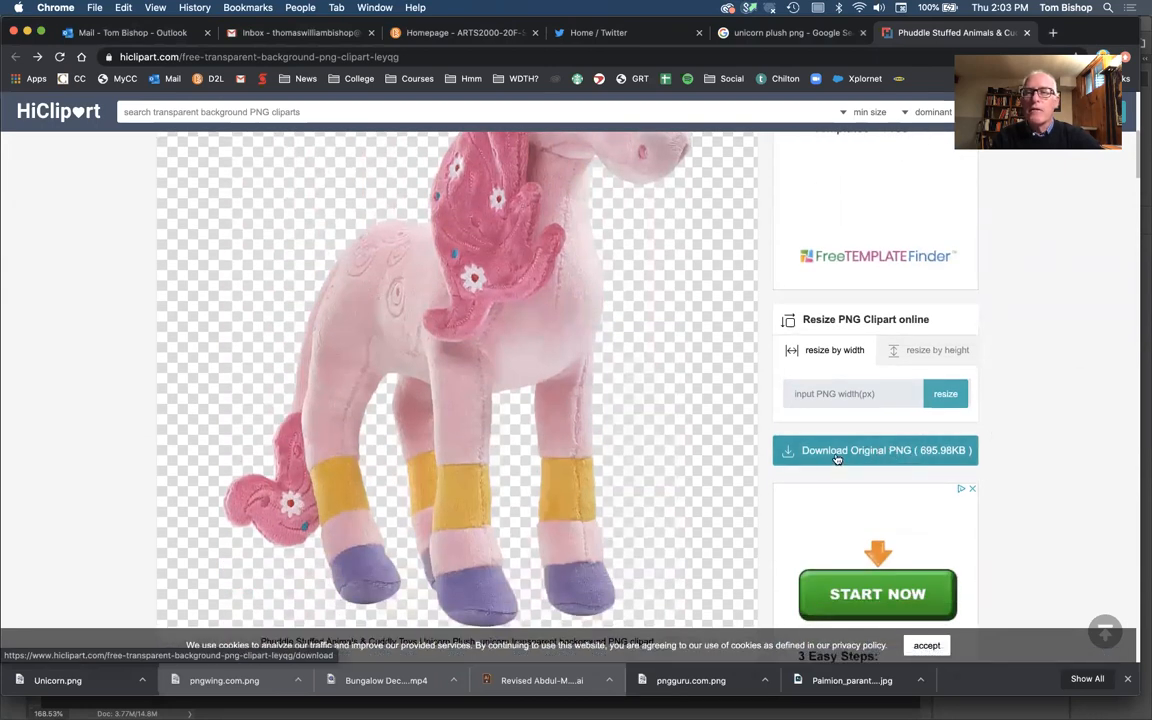
scroll(694, 467, down, 5)
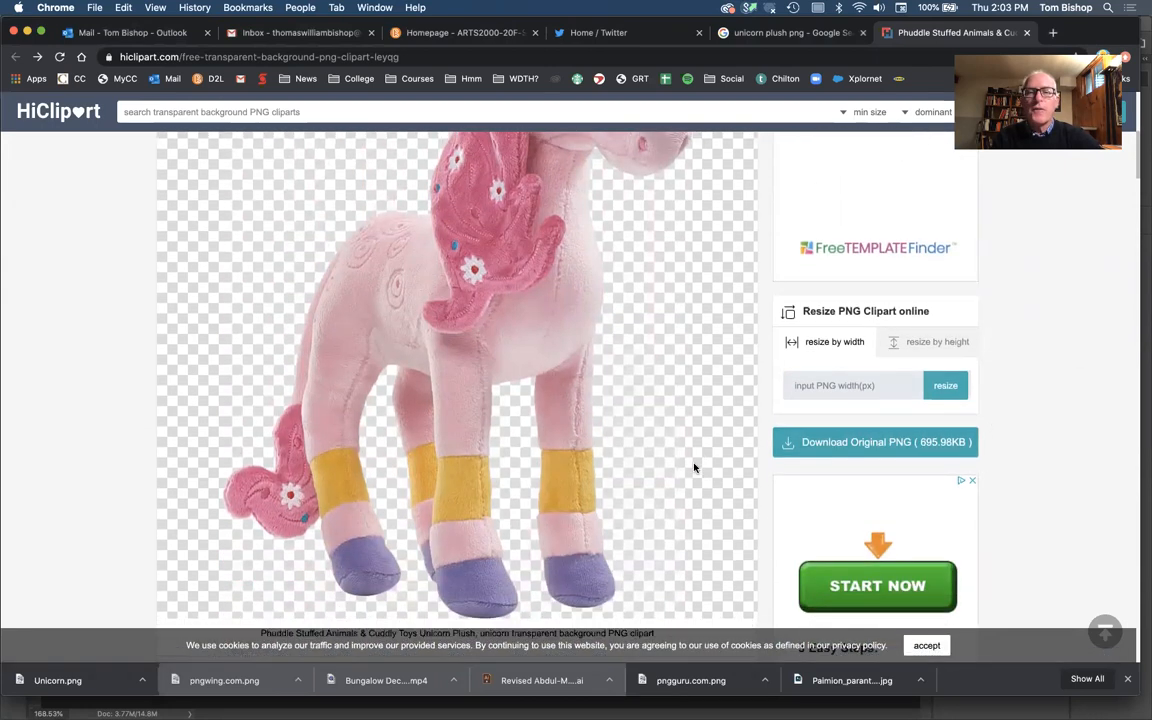
scroll(694, 466, up, 3)
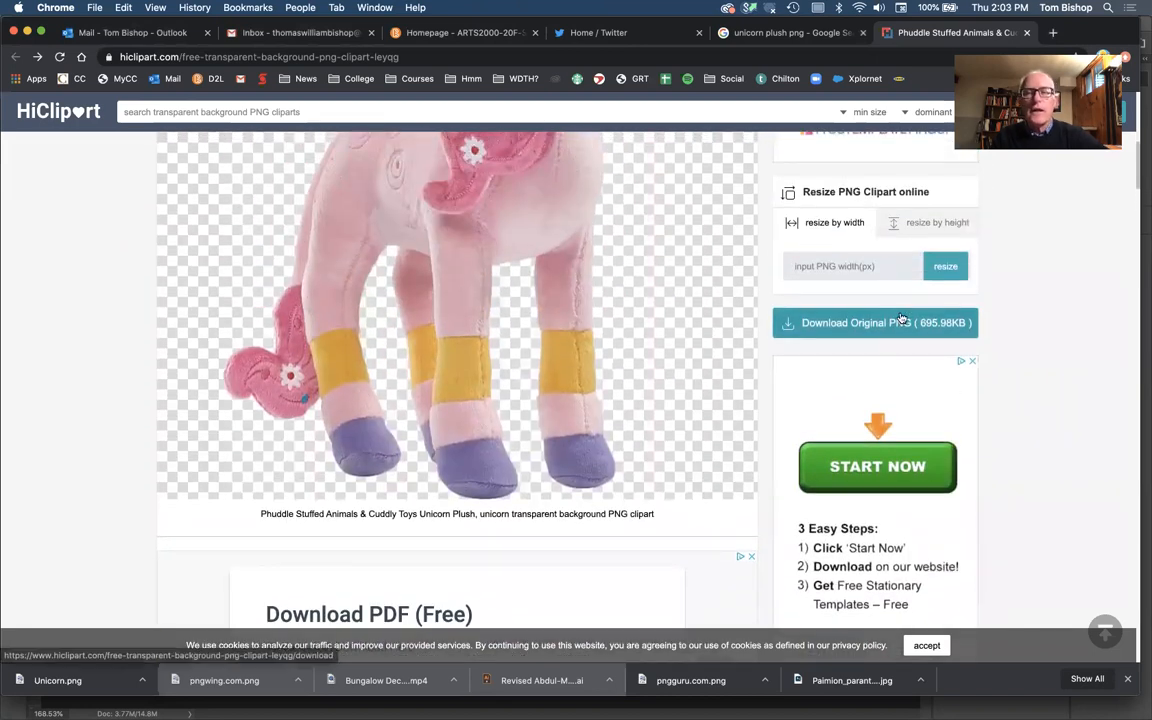
click(901, 321)
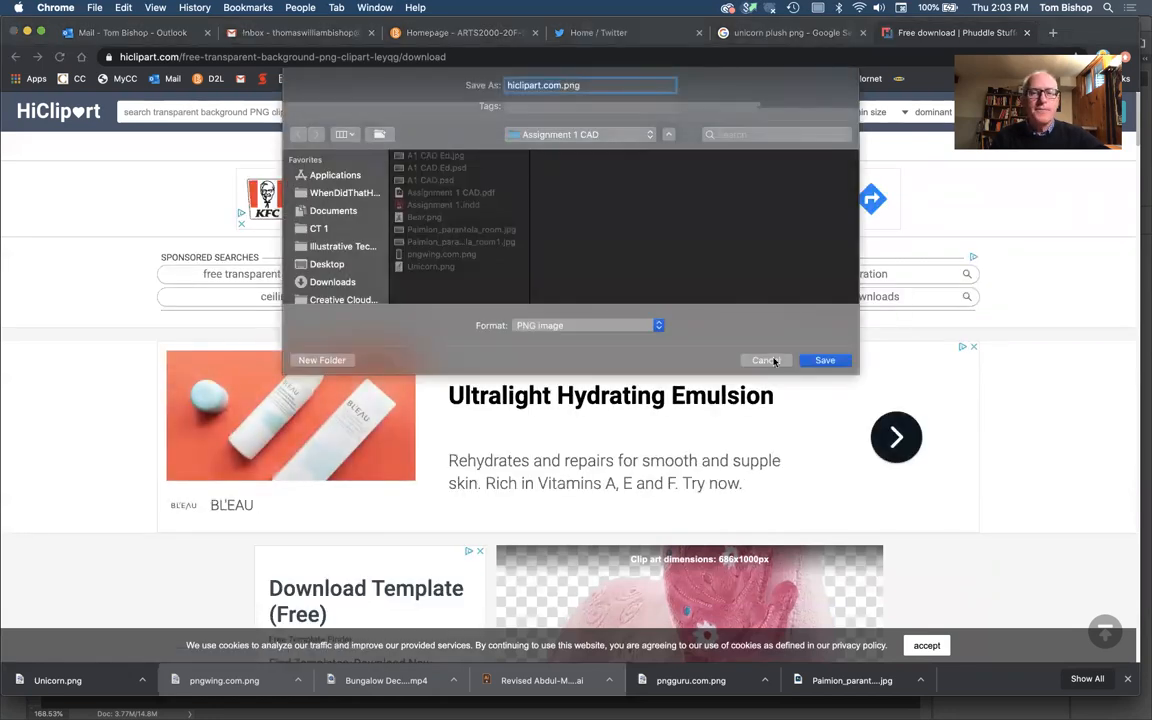
click(765, 360)
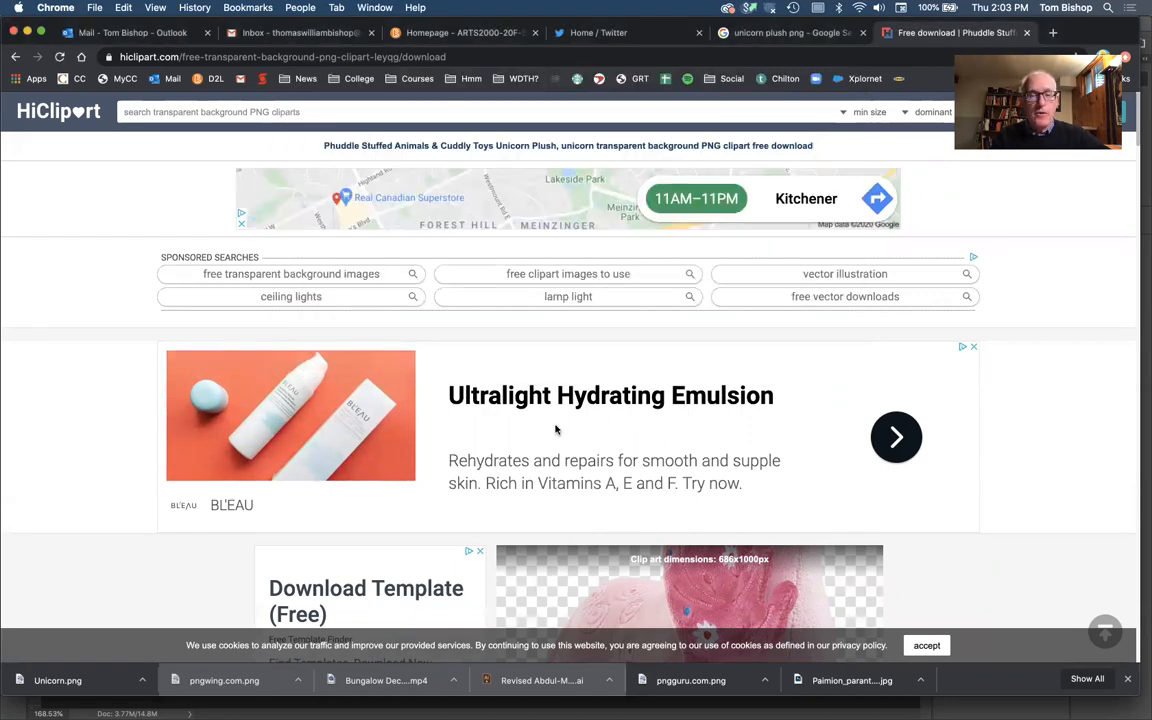
Step: Switch to Photoshop and copy the entire unicorn image from the Unicorn.png document
key(super+Tab)
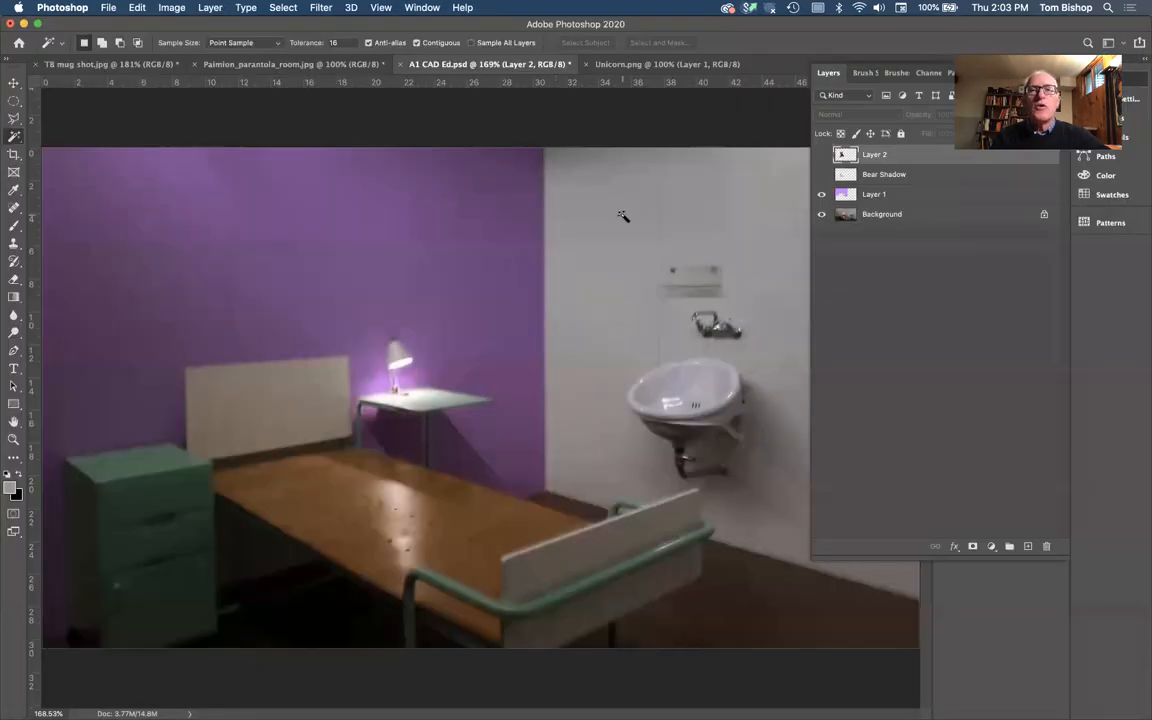
click(668, 65)
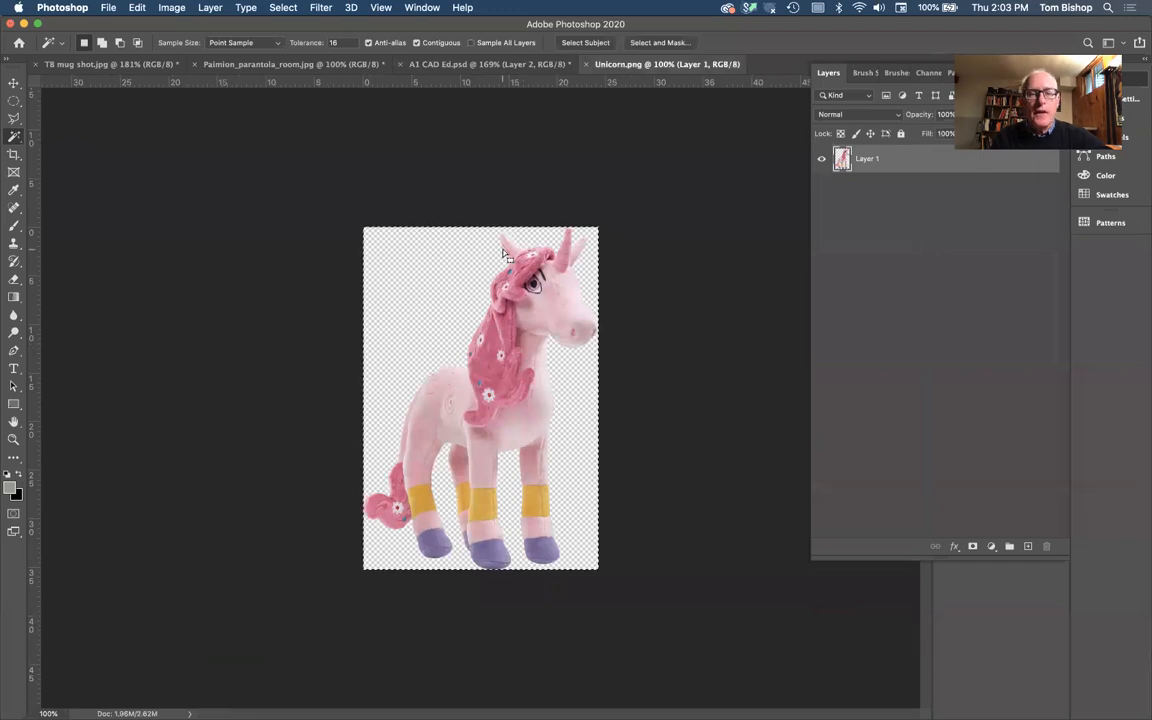
key(super+a)
key(super+c)
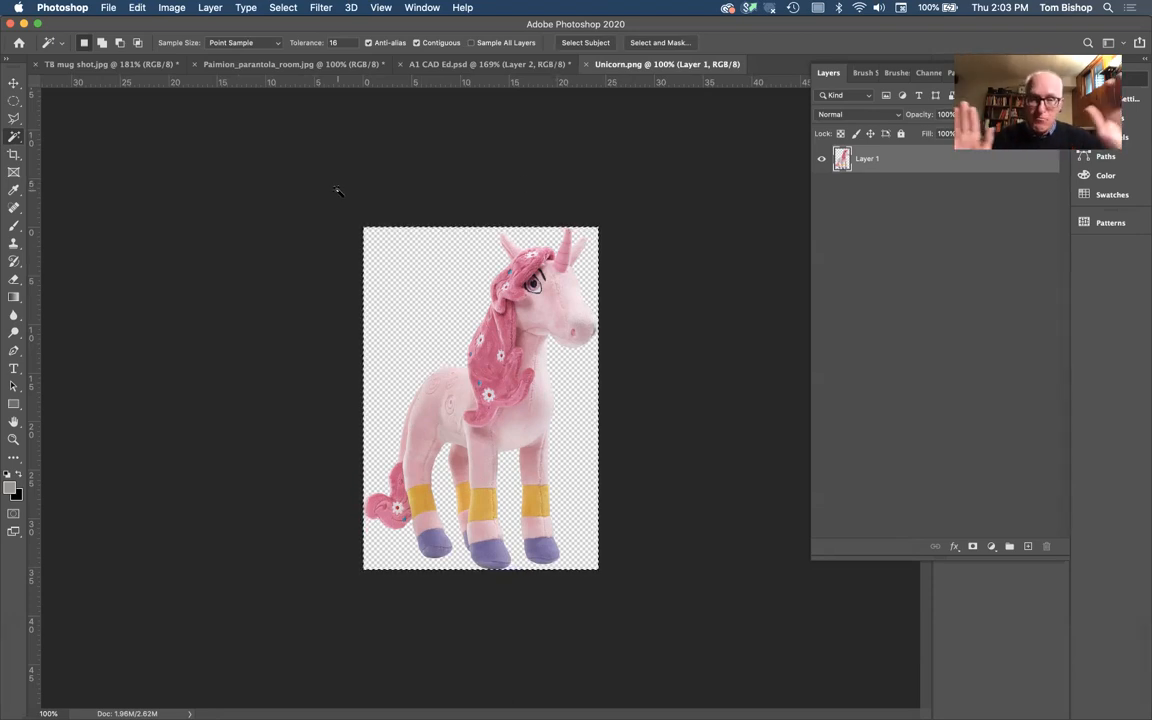
Step: Paste the copied unicorn into the A1 CAD Ed.psd room scene as a new layer
key(super+Tab)
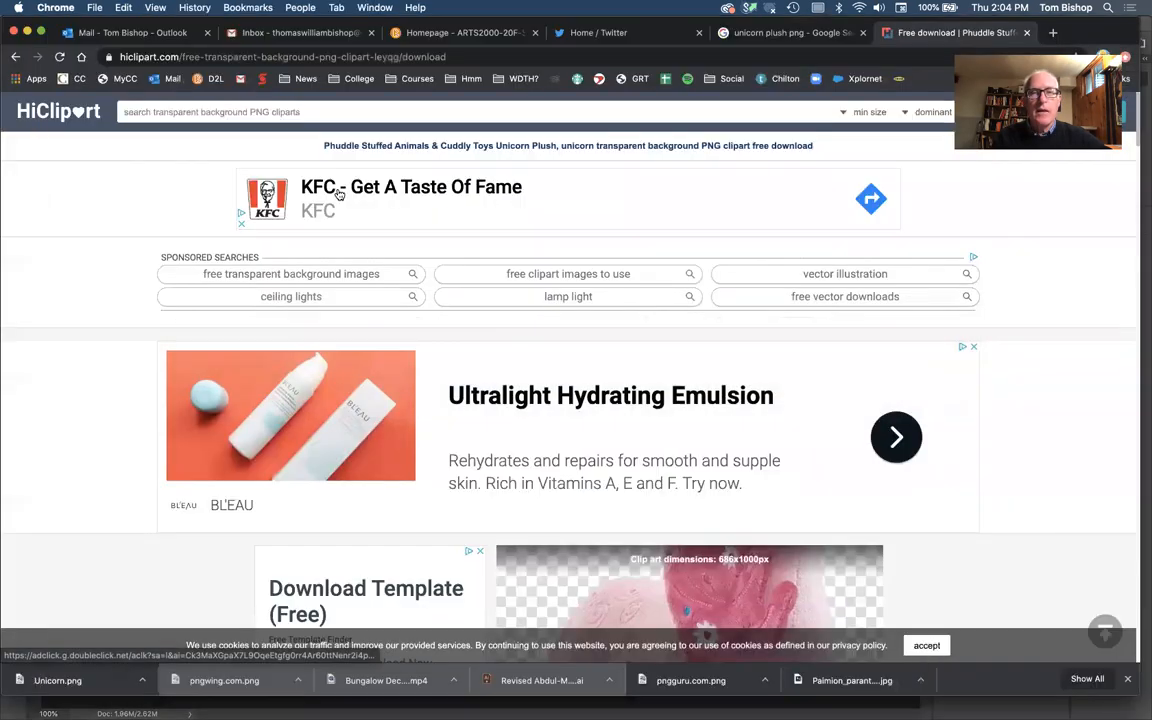
key(super+Tab)
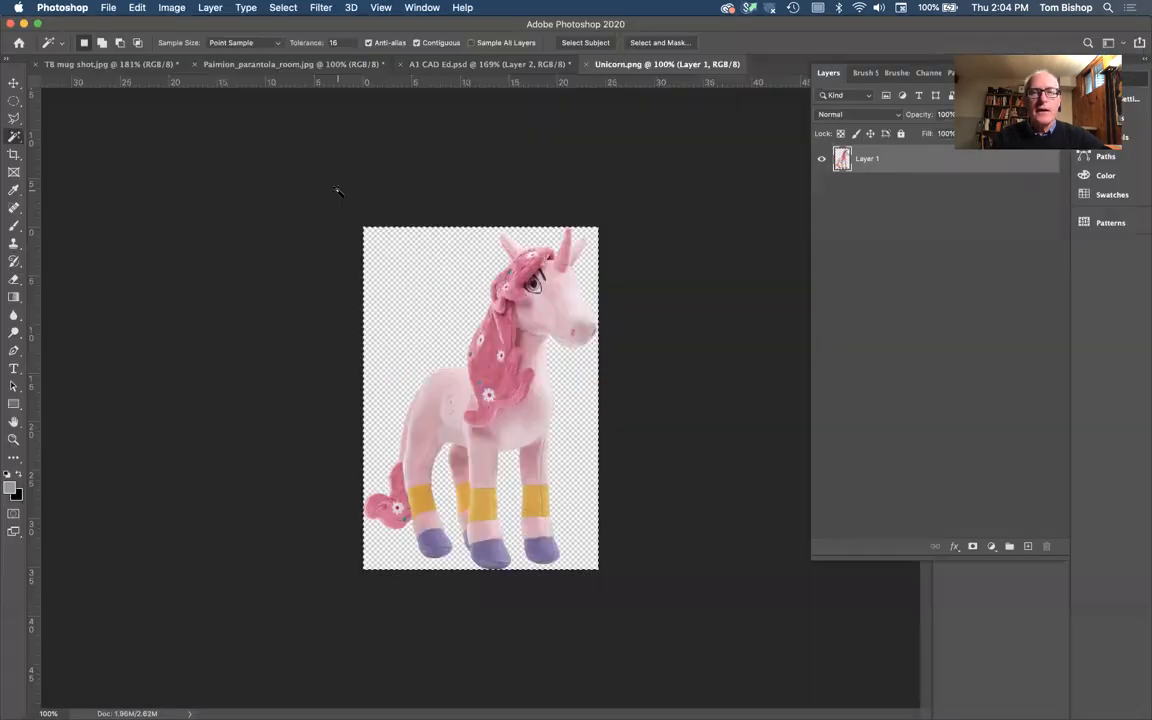
click(494, 66)
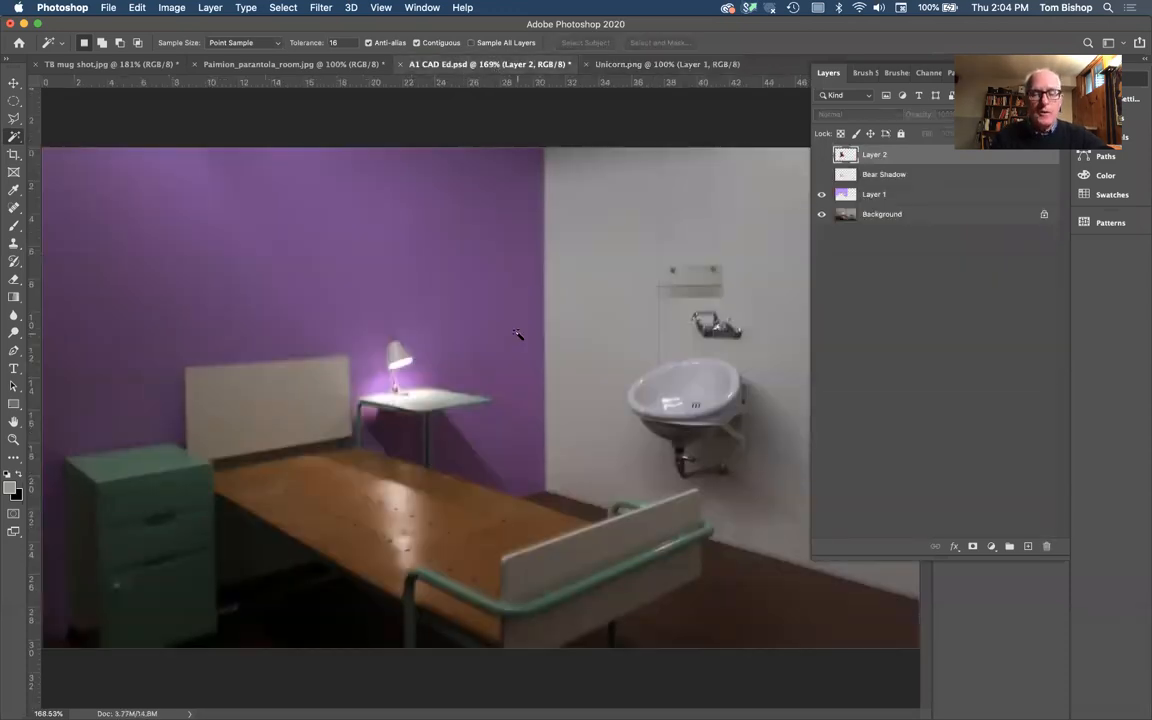
key(super+v)
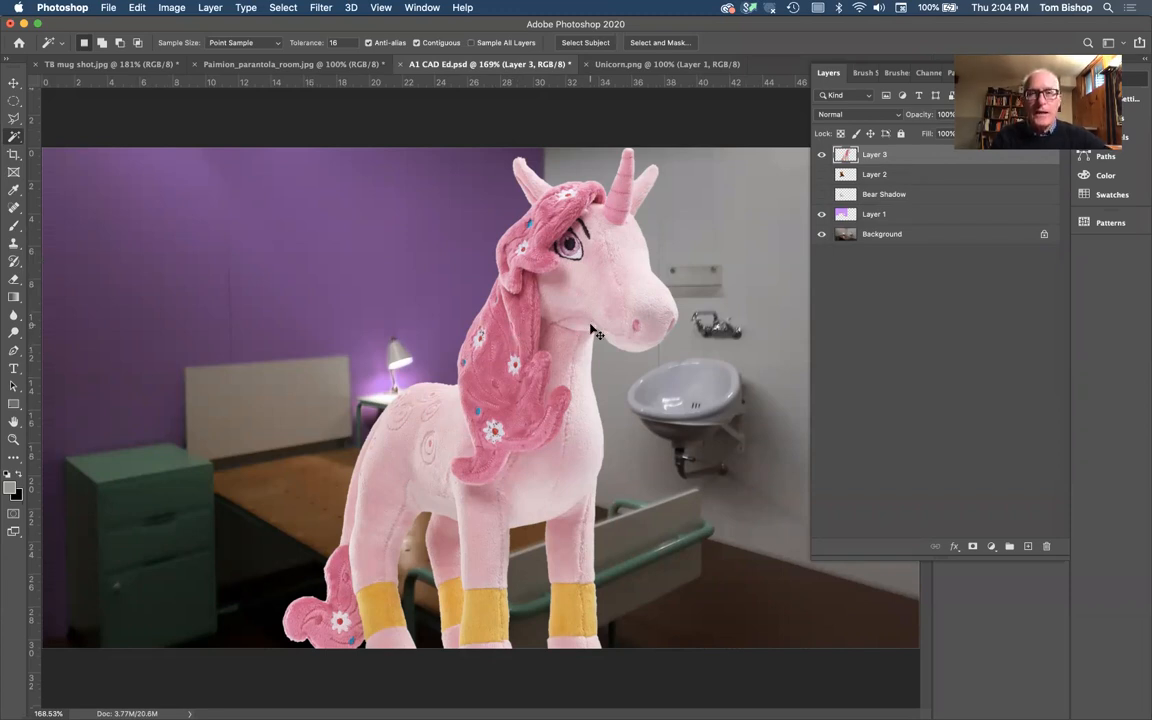
Step: Scale the pasted unicorn proportionally to about 55% with Free Transform and place it over the bed
key(super+t)
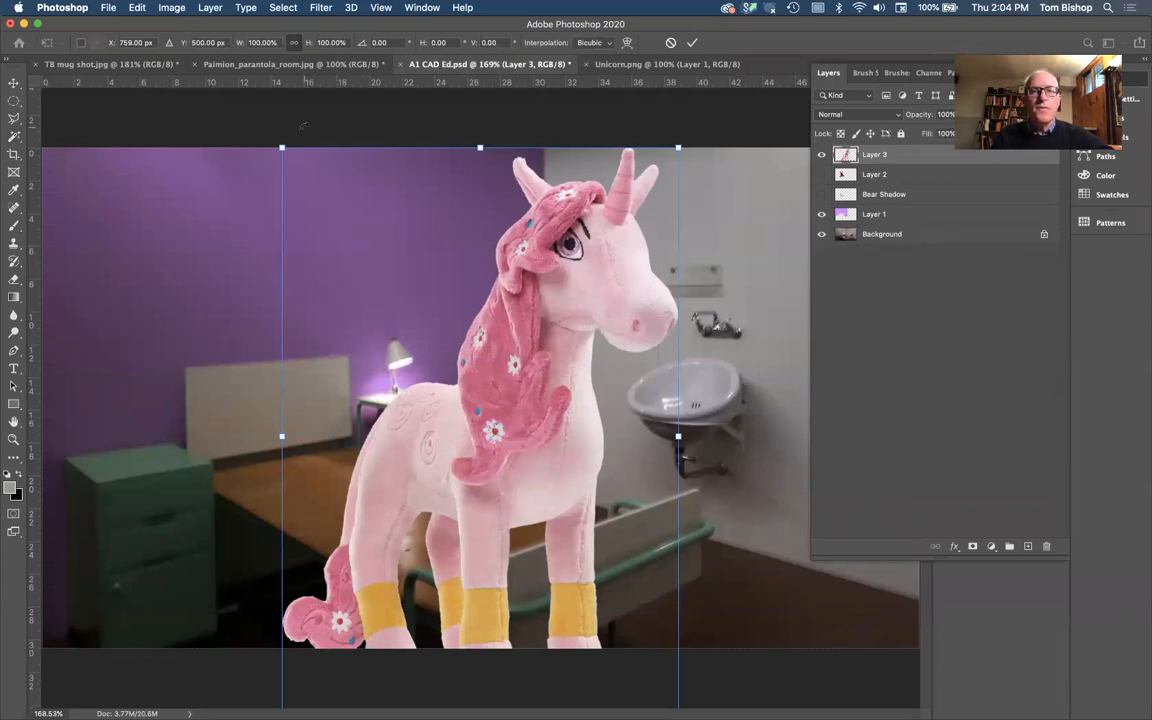
drag(282, 148, 427, 303)
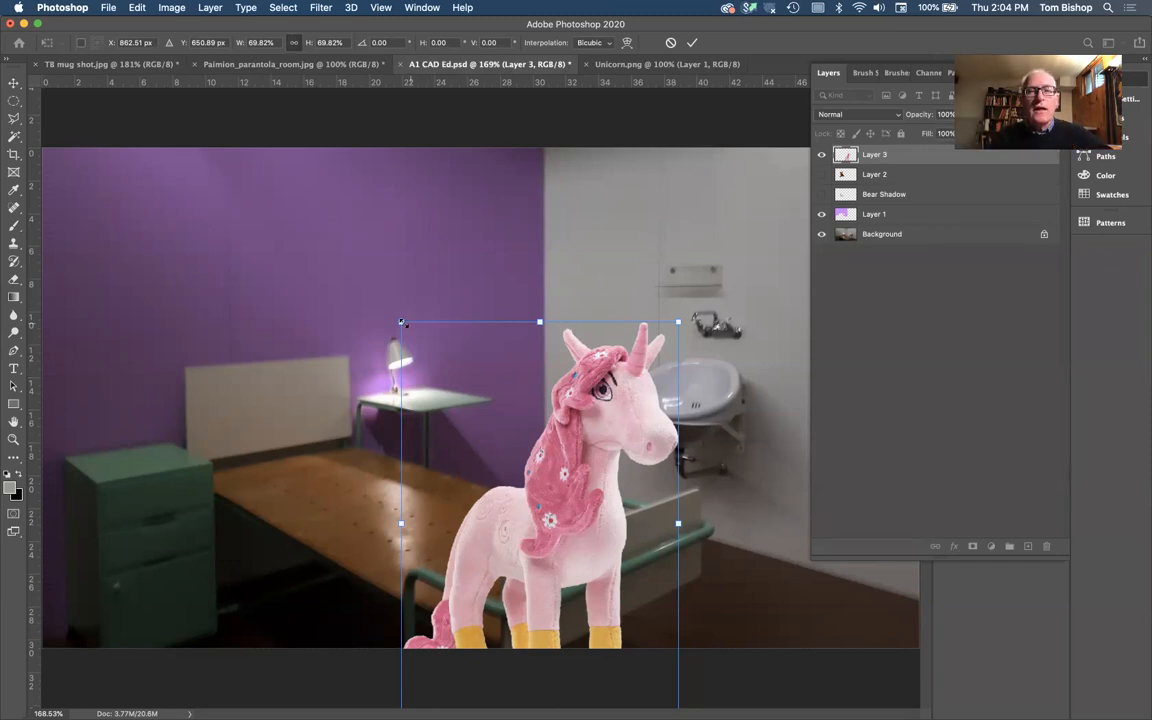
drag(401, 322, 519, 213)
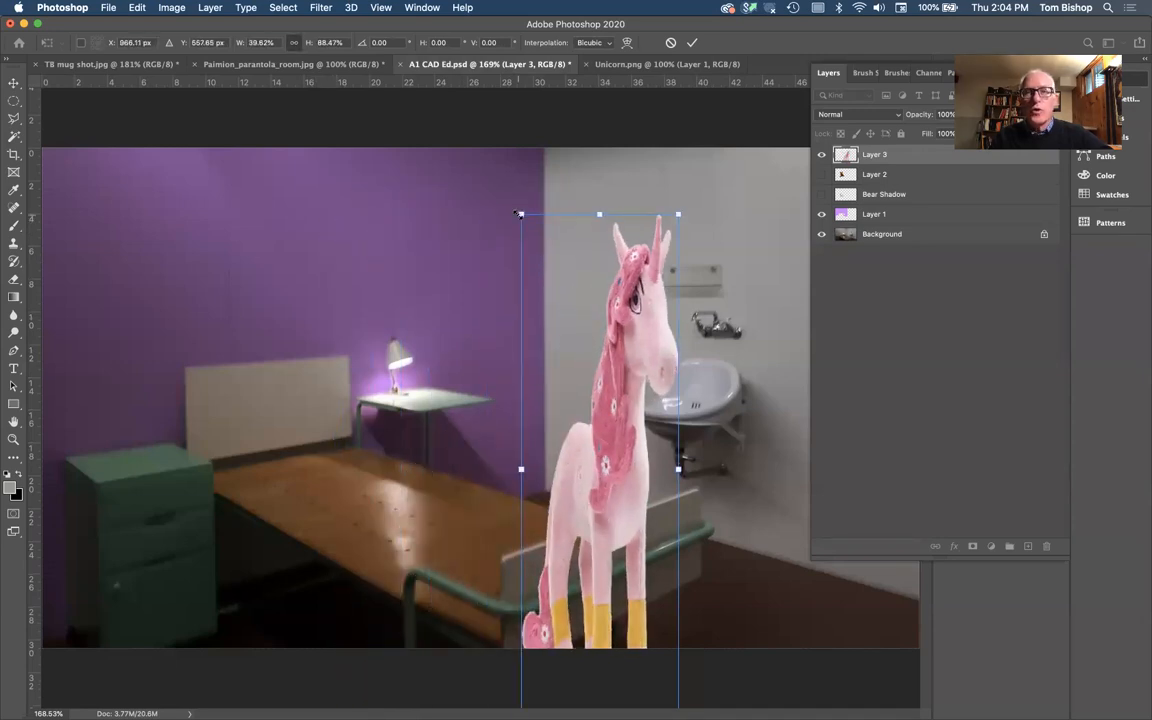
key(super+z)
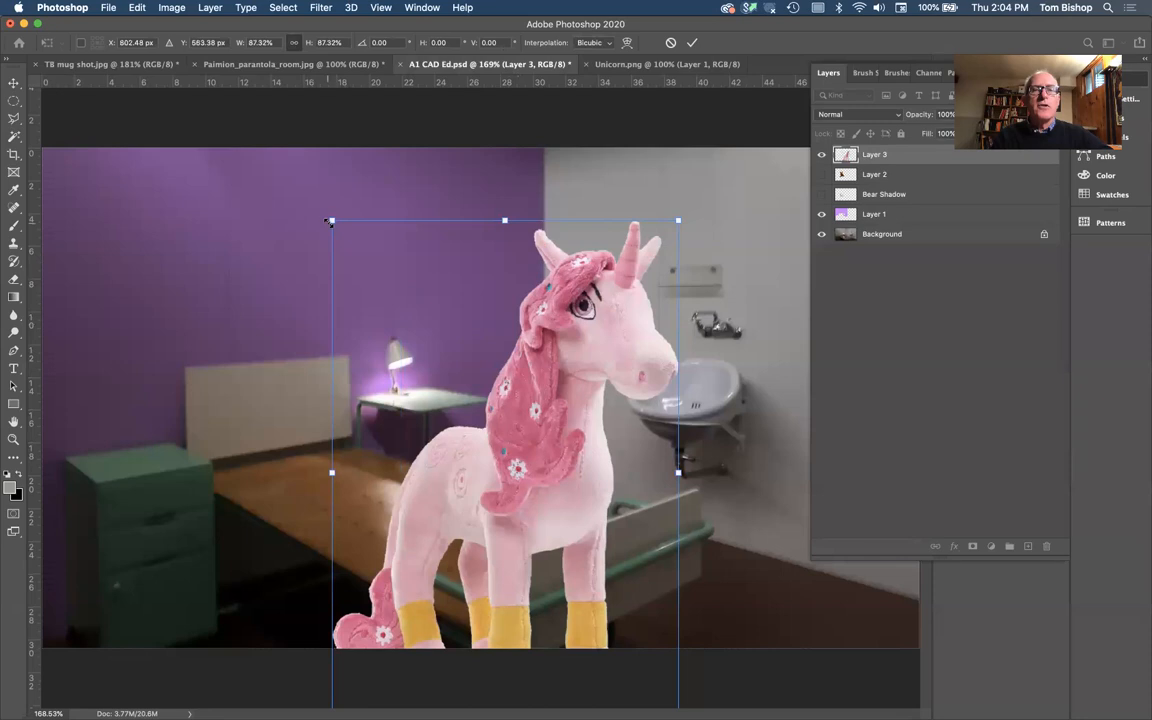
drag(329, 219, 484, 340)
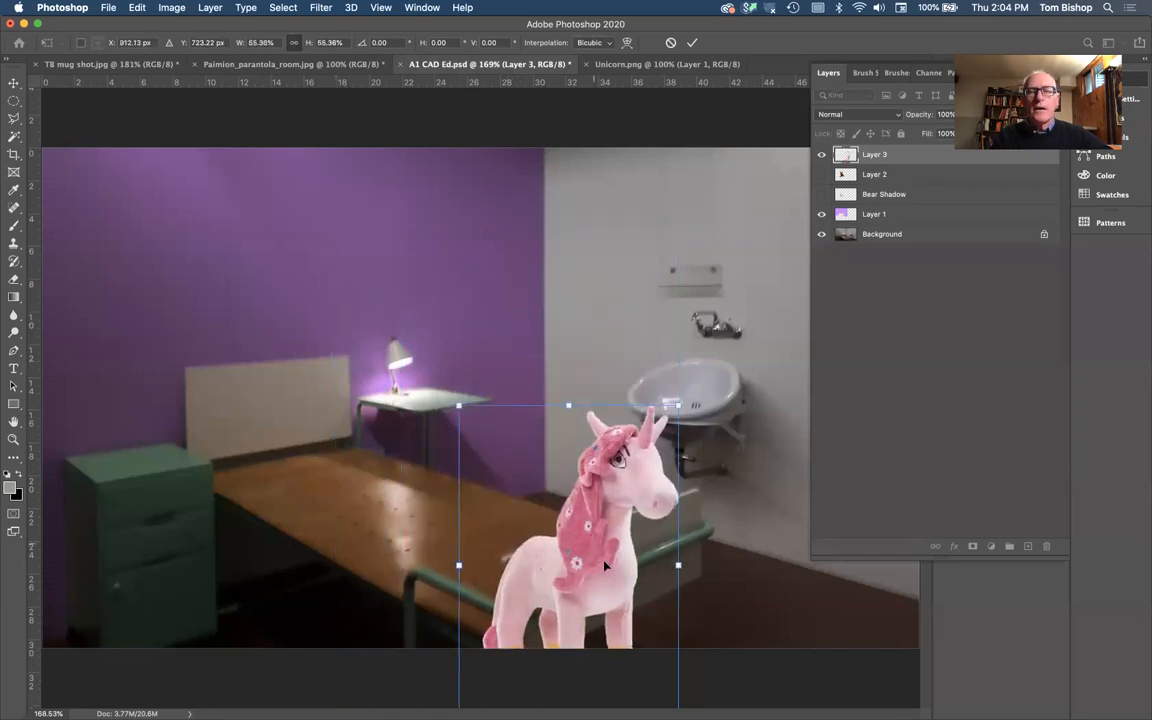
drag(597, 563, 437, 378)
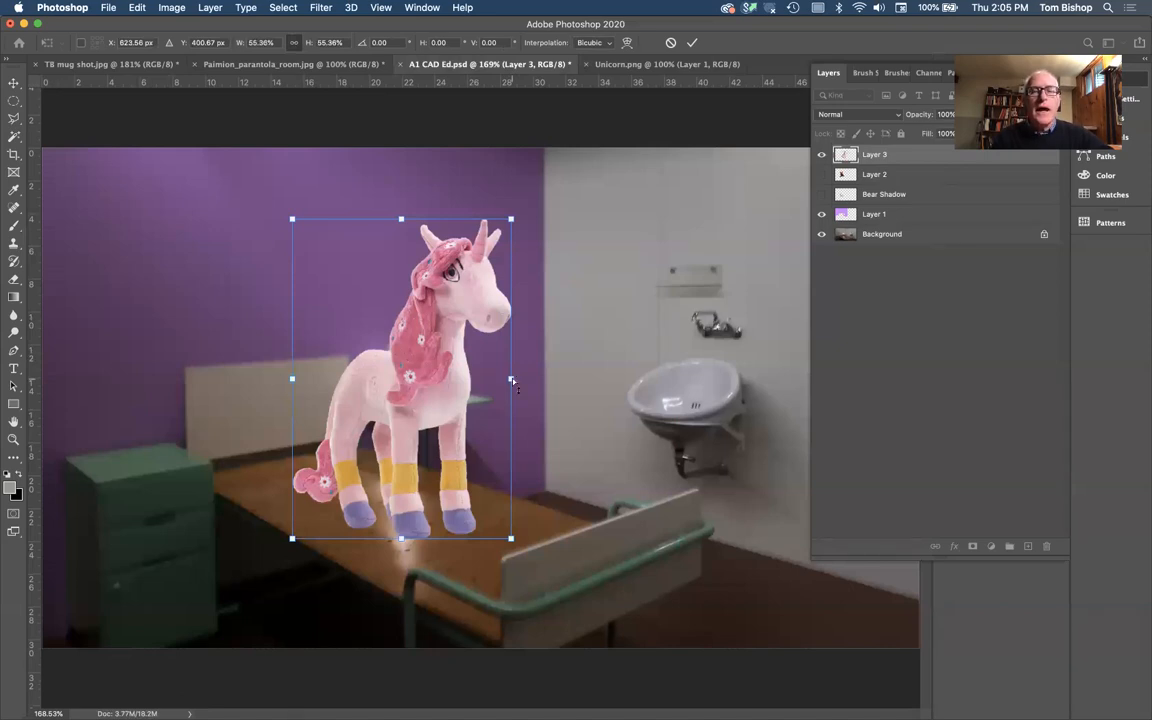
Step: Skew the unicorn's front side slightly downward, taper its lower front corner inward to suit the bed's perspective, and nudge it up
mouse_move(511, 381)
mouse_down()
mouse_move(511, 397)
mouse_move(512, 346)
mouse_move(521, 404)
mouse_move(536, 399)
mouse_move(526, 395)
mouse_up()
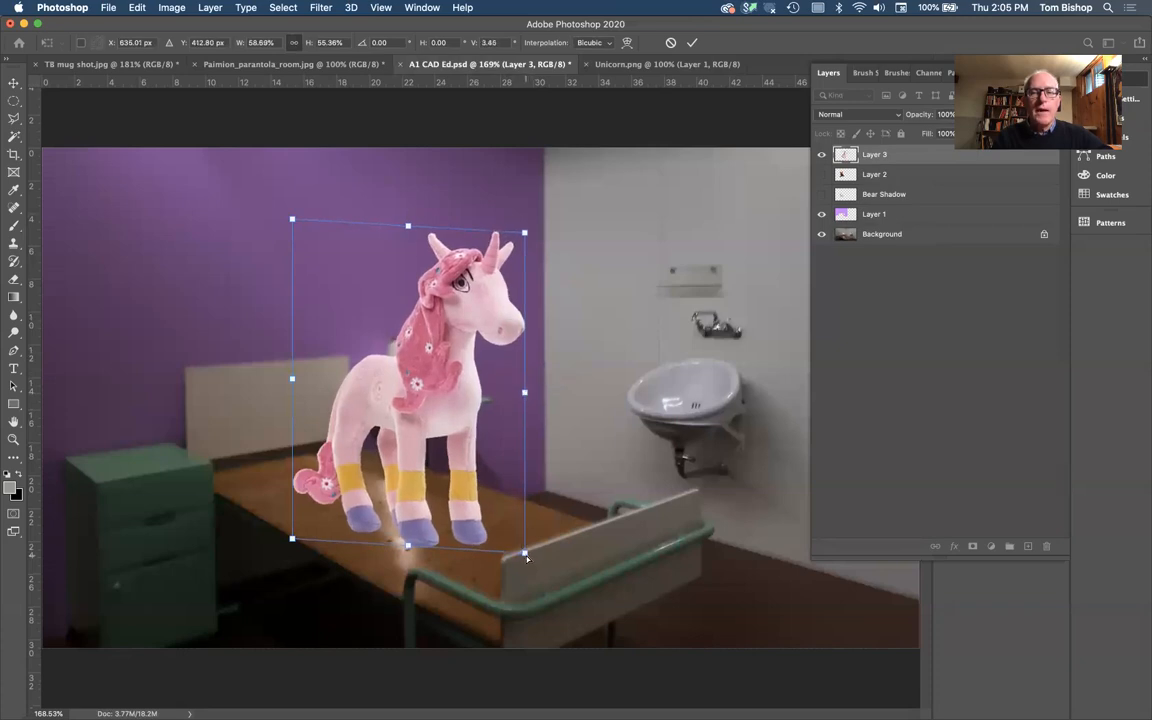
mouse_move(526, 557)
mouse_down()
mouse_move(545, 578)
mouse_move(536, 583)
mouse_move(547, 581)
mouse_move(522, 574)
mouse_move(532, 566)
mouse_move(675, 597)
mouse_move(522, 518)
mouse_move(493, 543)
mouse_move(517, 544)
mouse_up()
key(Return)
key(w)
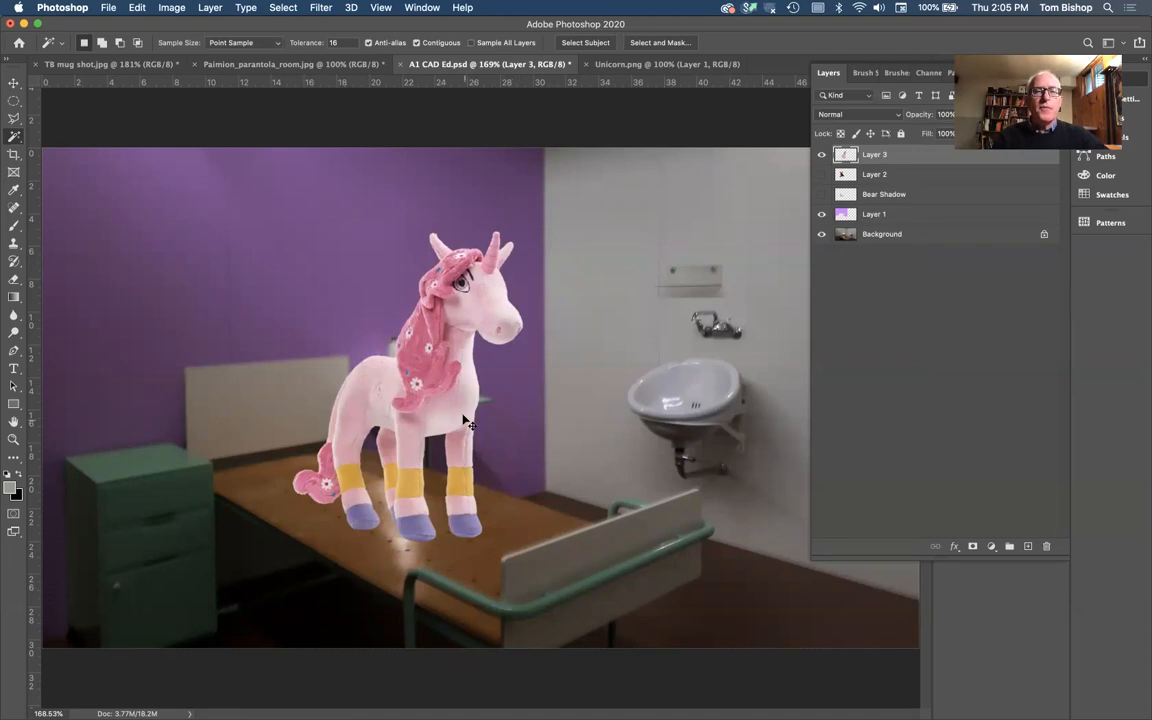
drag(457, 417, 457, 401)
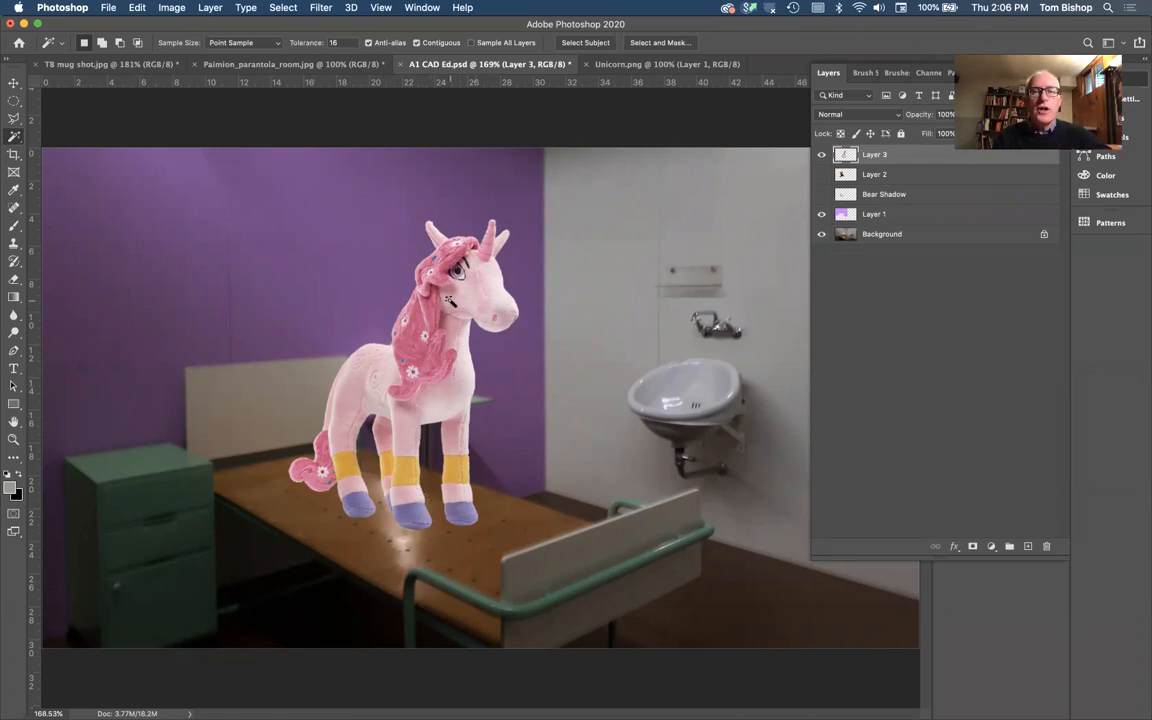
Step: Darken the unicorn layer with a Levels adjustment, setting the midtone input to 0.65 and the white output level to 197
click(171, 7)
mouse_move(174, 44)
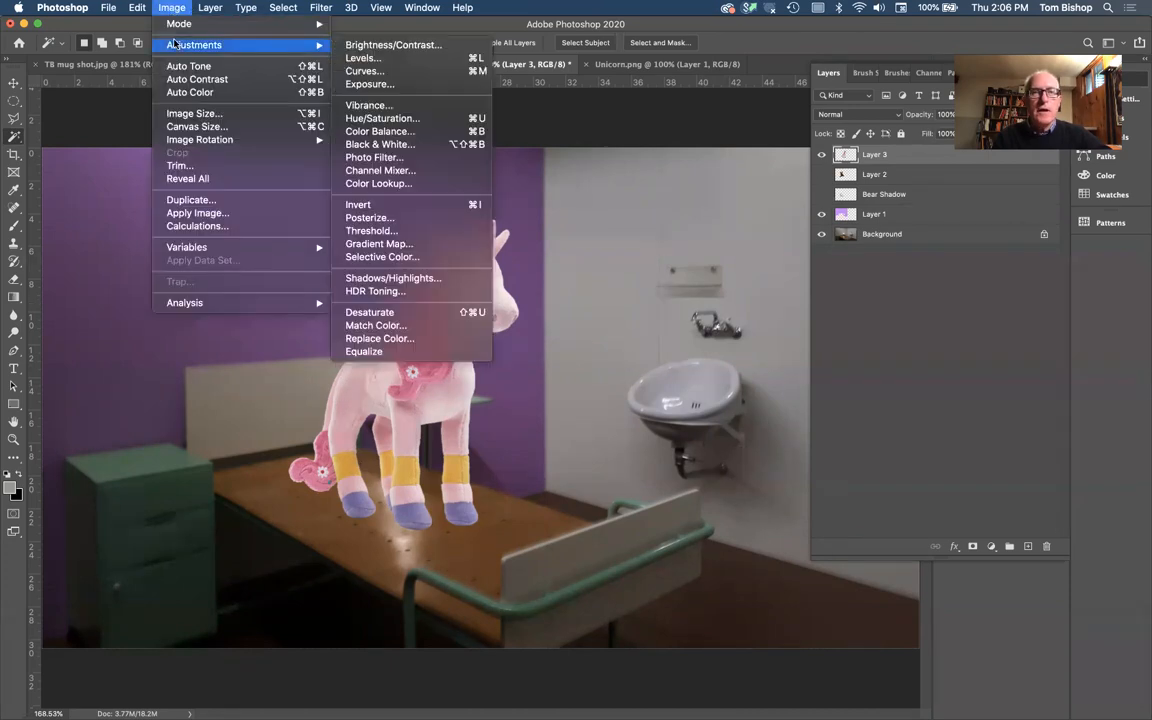
click(385, 59)
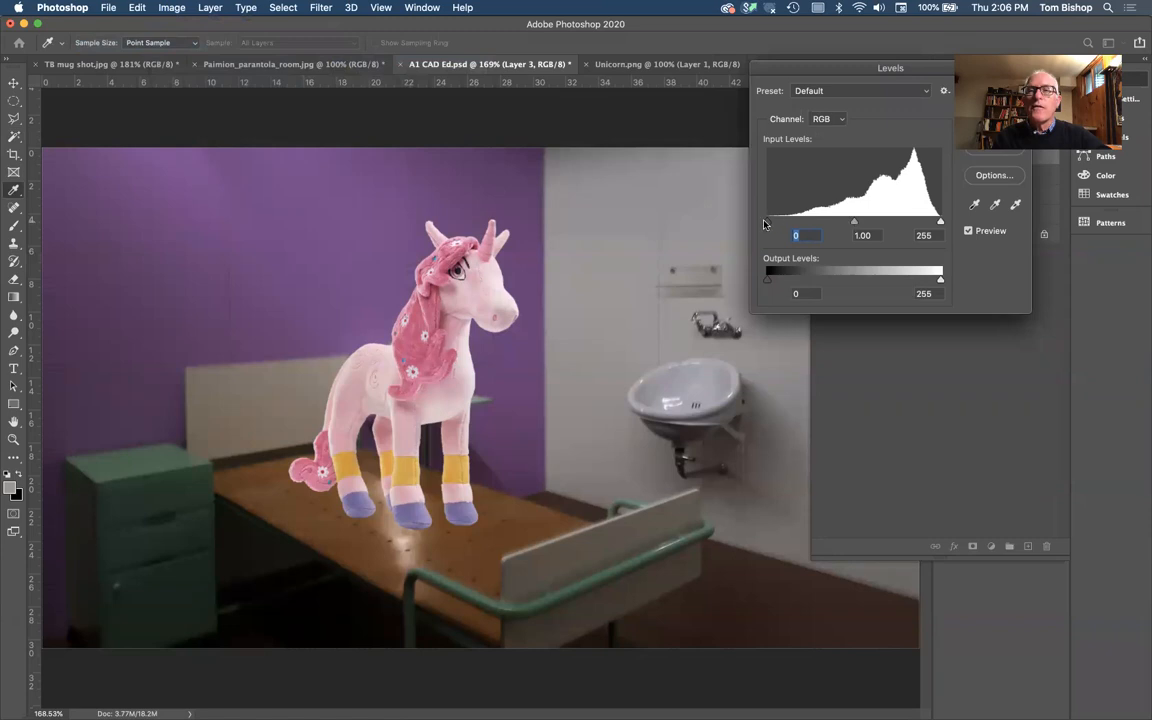
drag(767, 225, 721, 232)
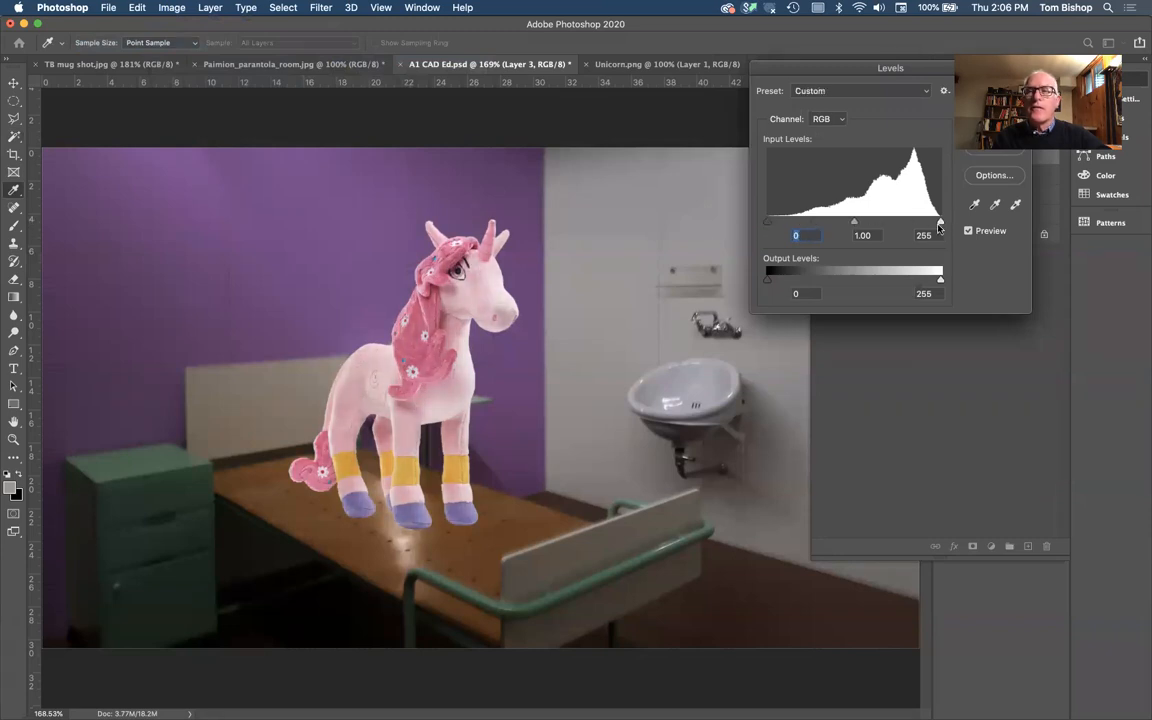
mouse_move(940, 224)
mouse_down()
mouse_move(900, 225)
mouse_move(941, 224)
mouse_up()
drag(853, 222, 878, 229)
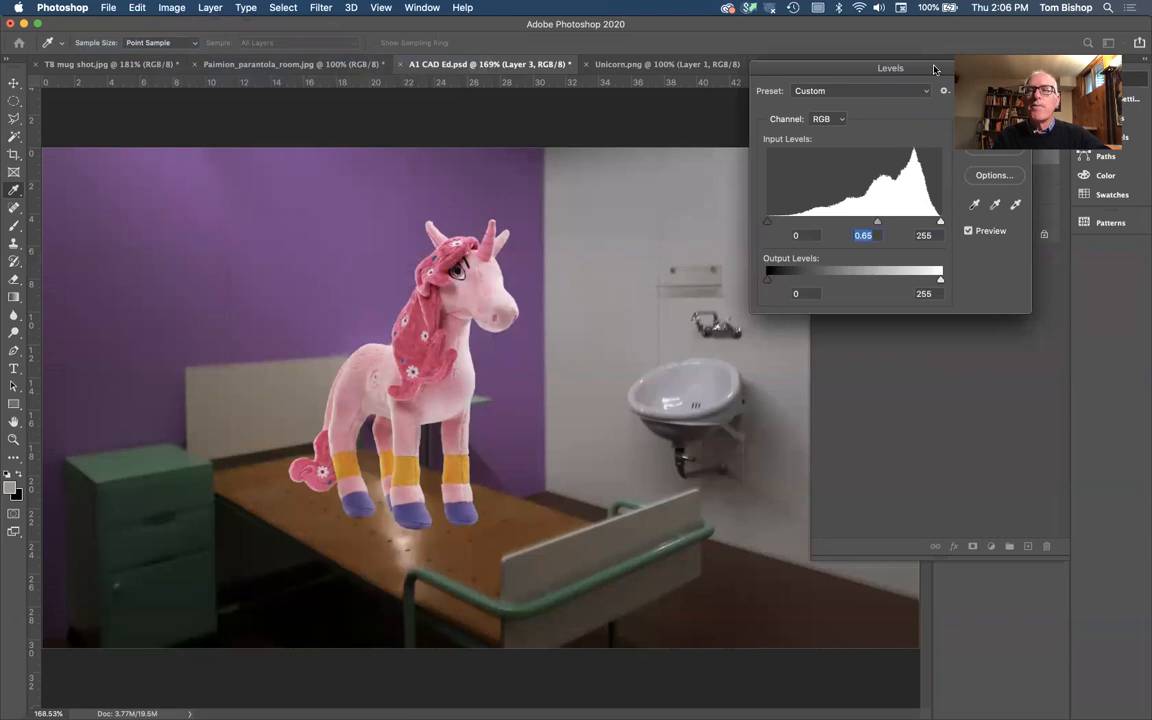
drag(934, 69, 838, 116)
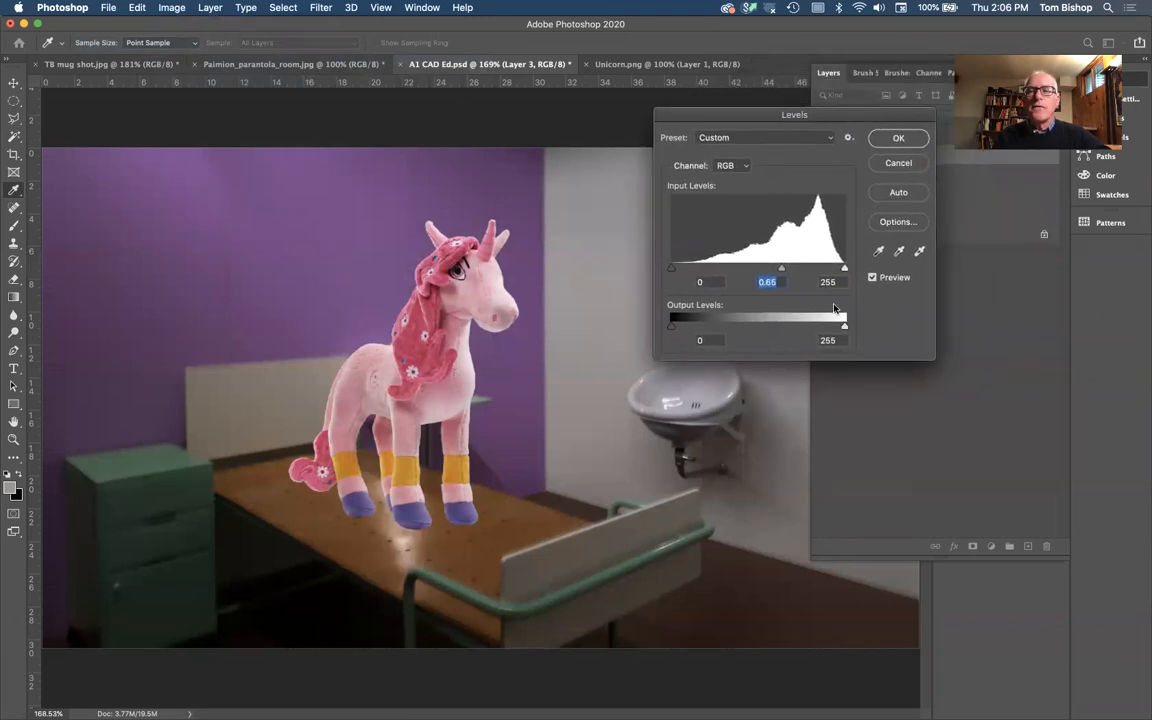
drag(843, 328, 805, 331)
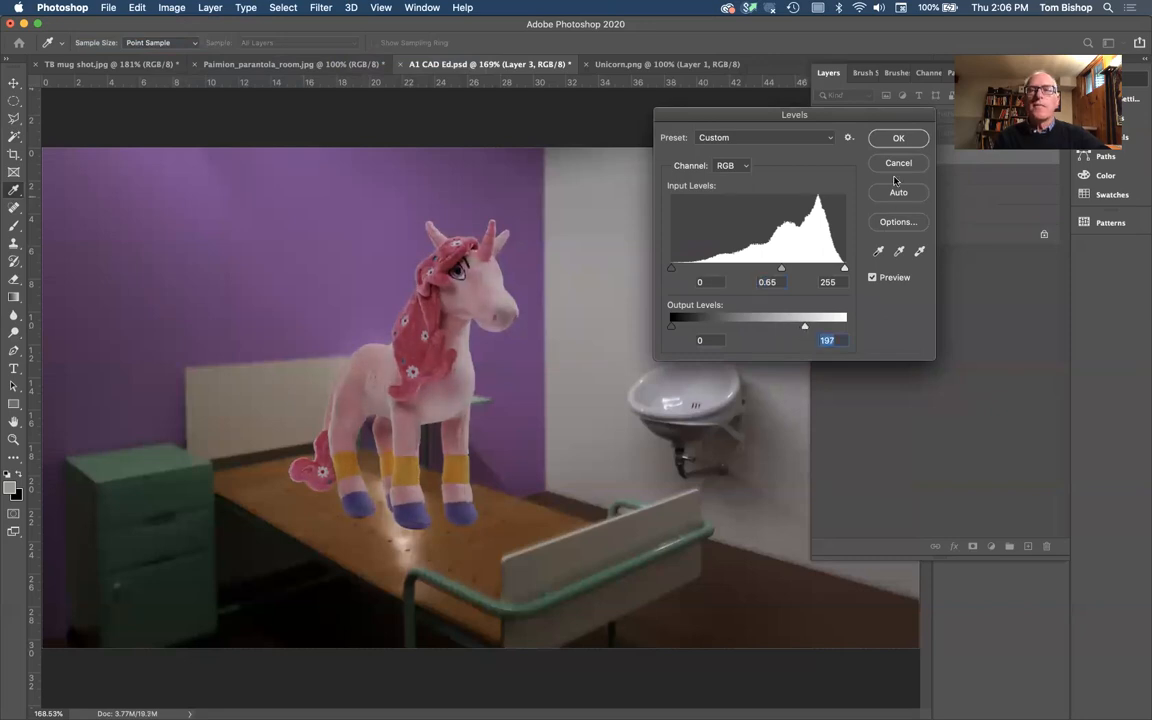
click(898, 138)
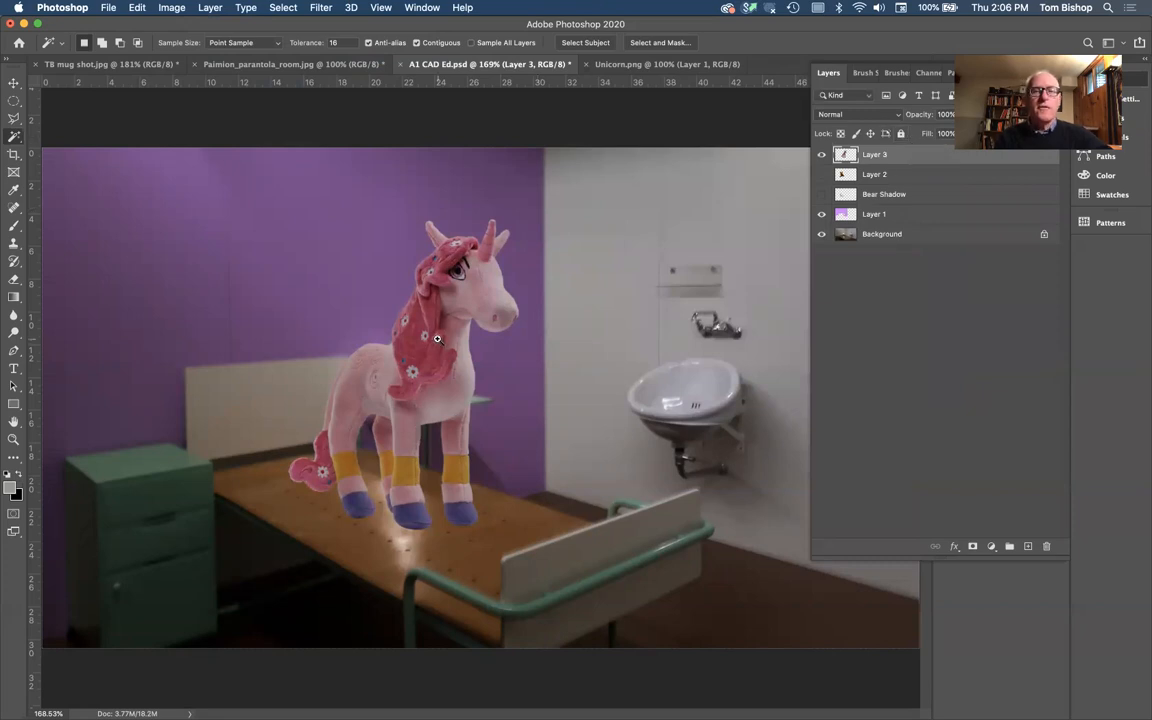
Step: Soften the unicorn layer with a Gaussian Blur of 0.6 pixels radius
scroll(443, 340, up, 5)
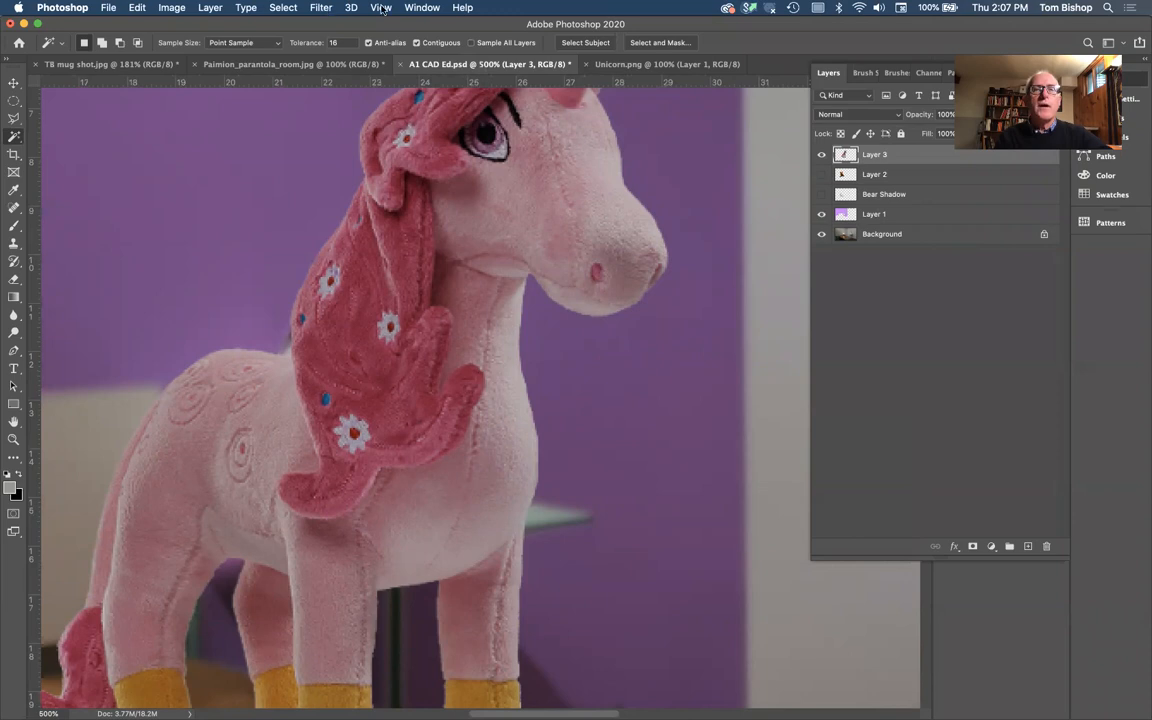
click(318, 8)
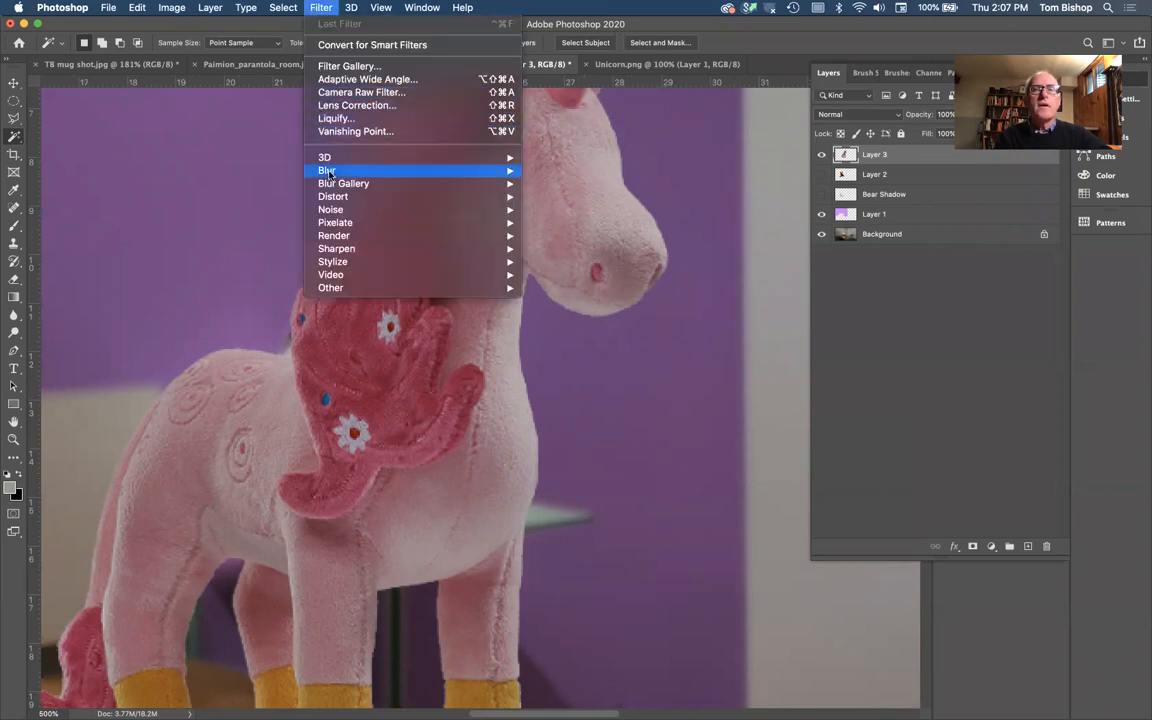
mouse_move(330, 170)
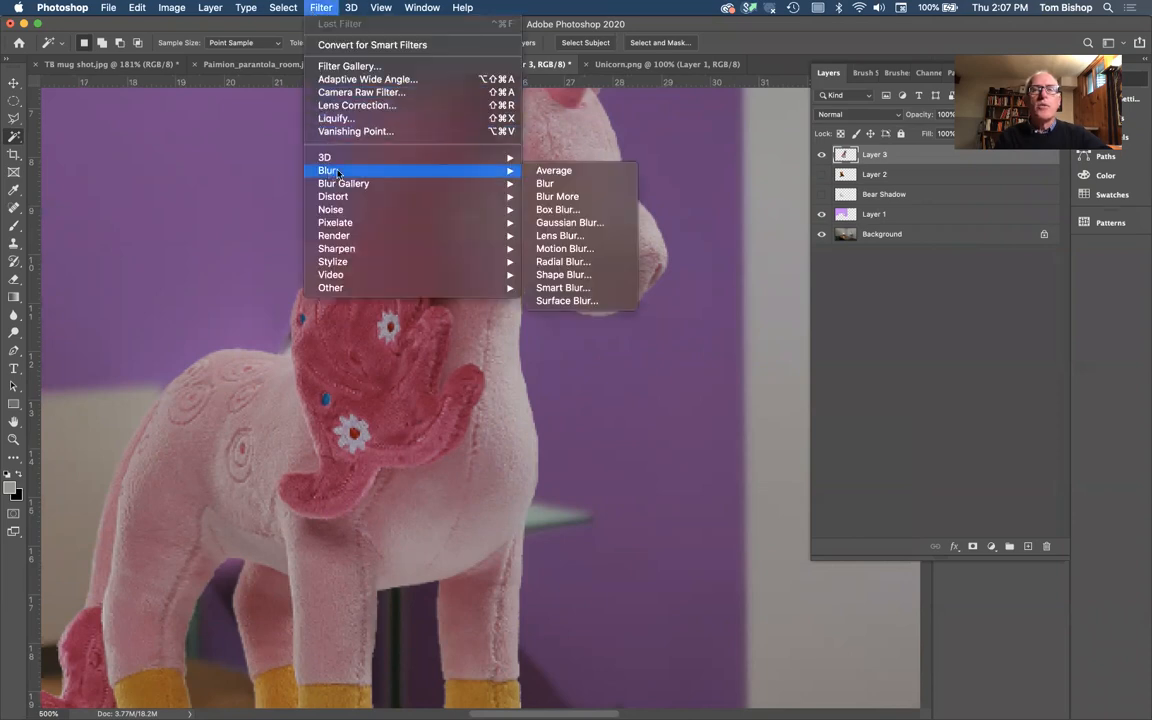
click(584, 222)
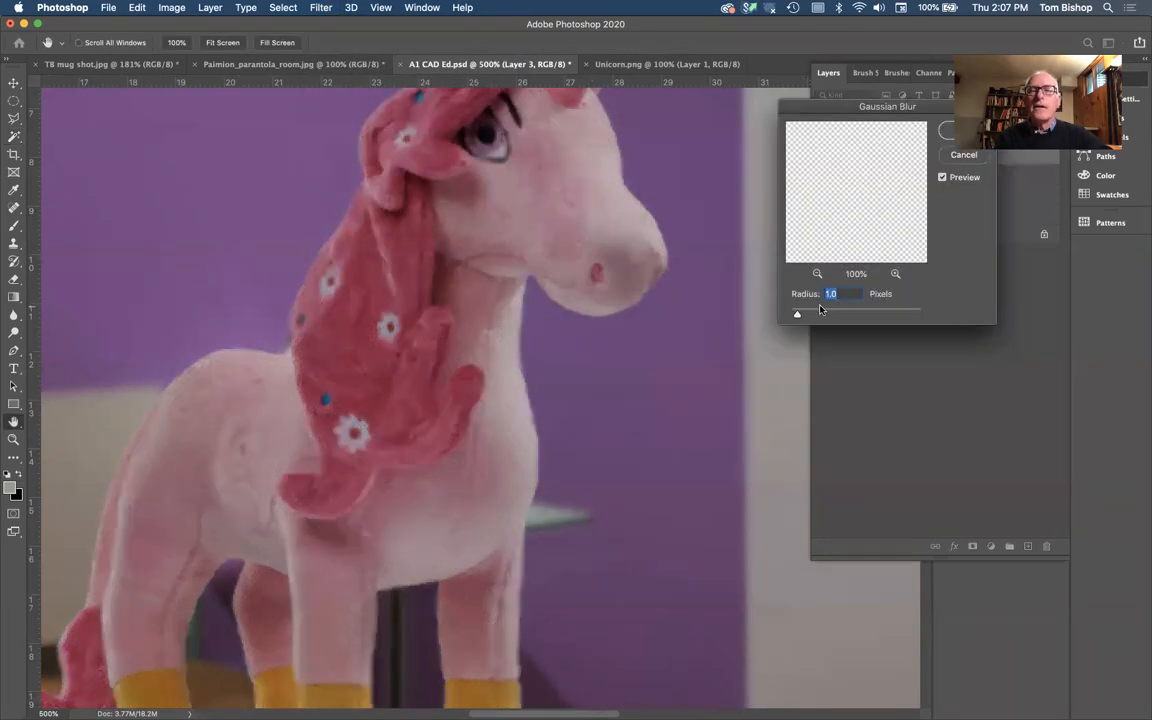
key(BackSpace)
text(.5)
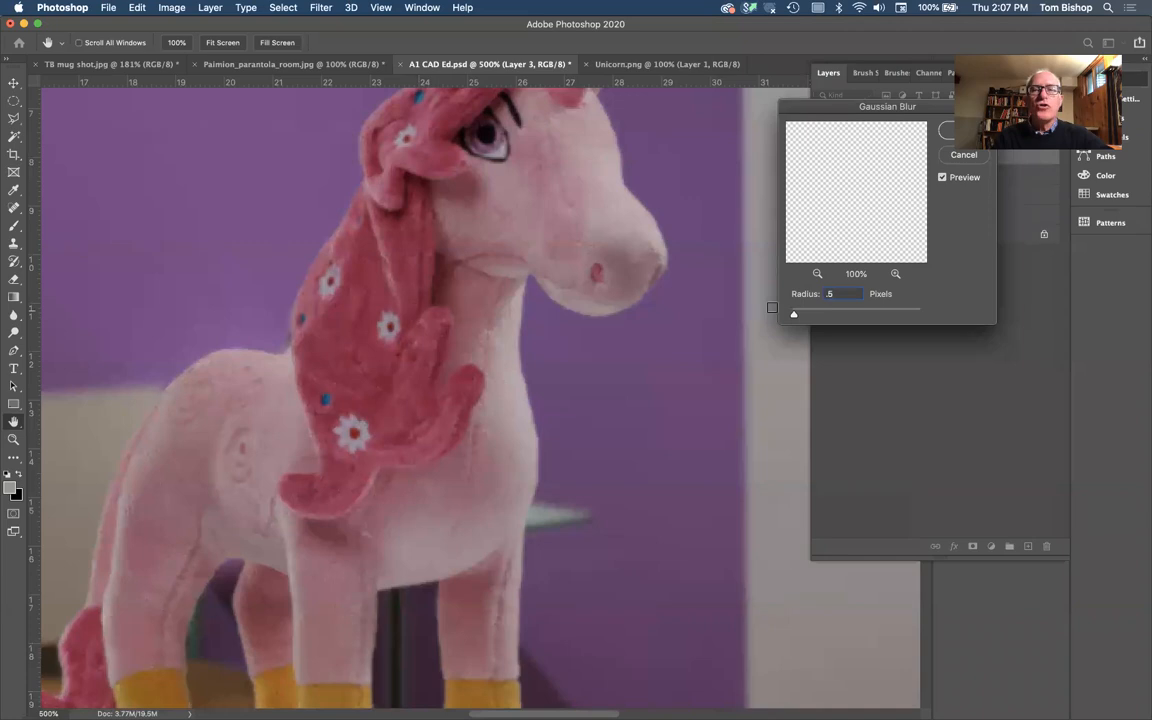
mouse_move(793, 318)
mouse_down()
mouse_move(833, 318)
mouse_move(797, 317)
mouse_up()
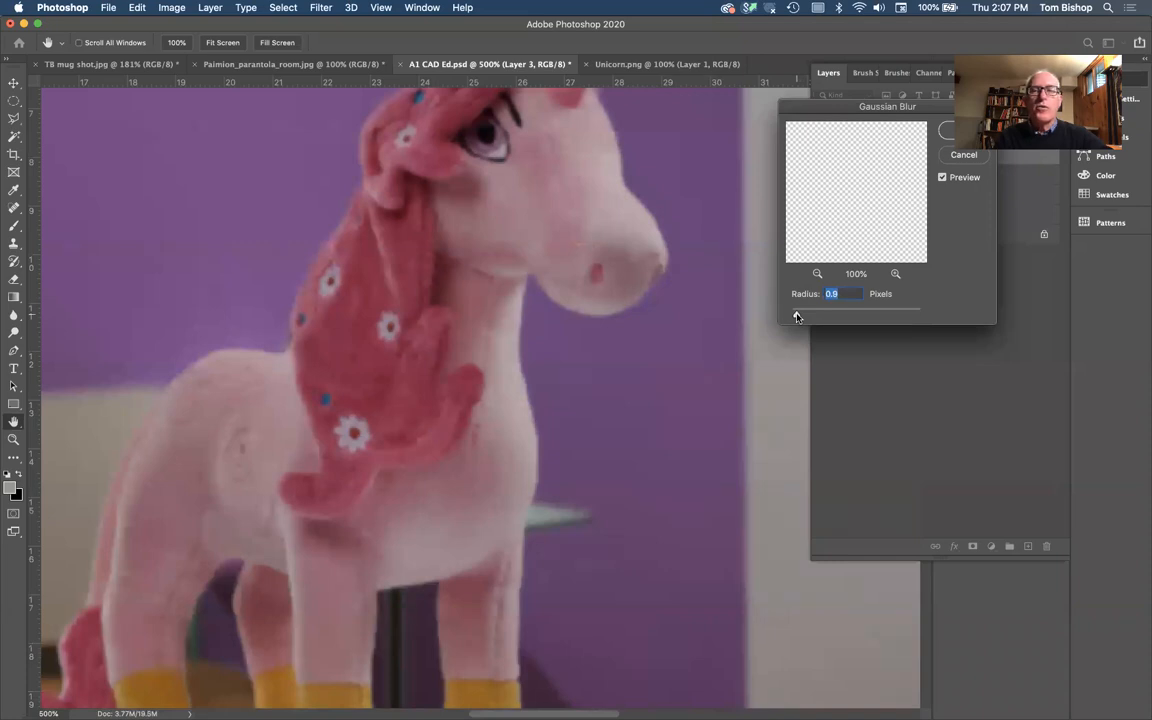
drag(797, 317, 798, 317)
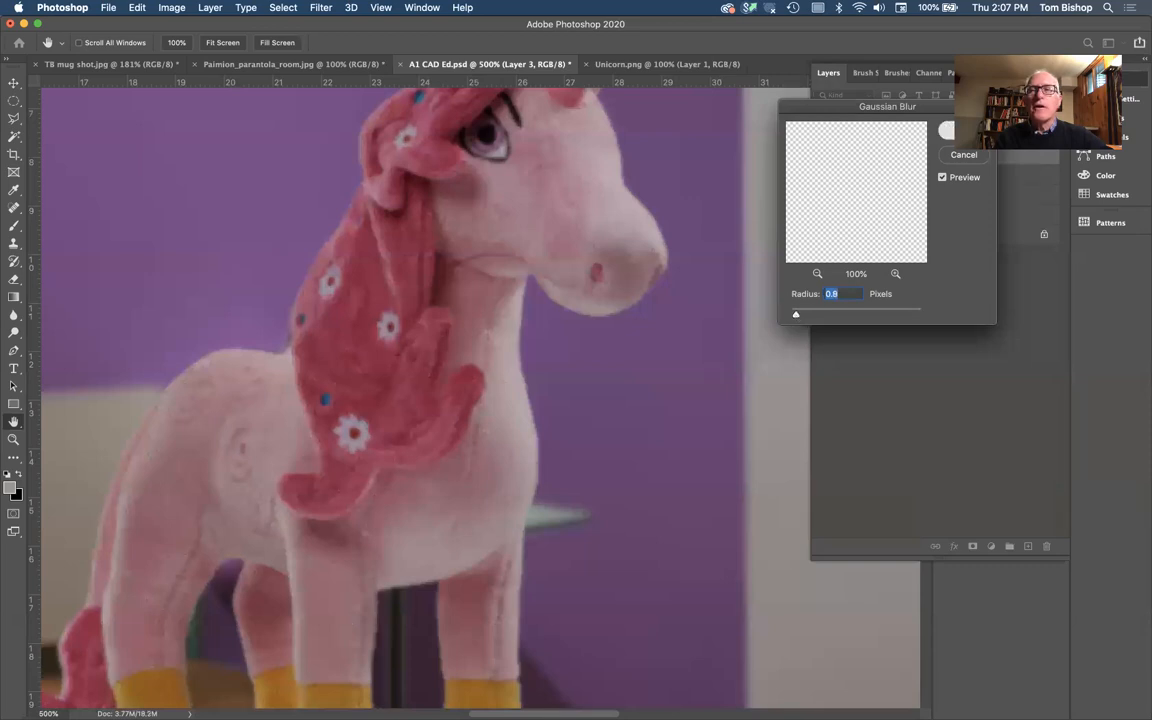
key(Return)
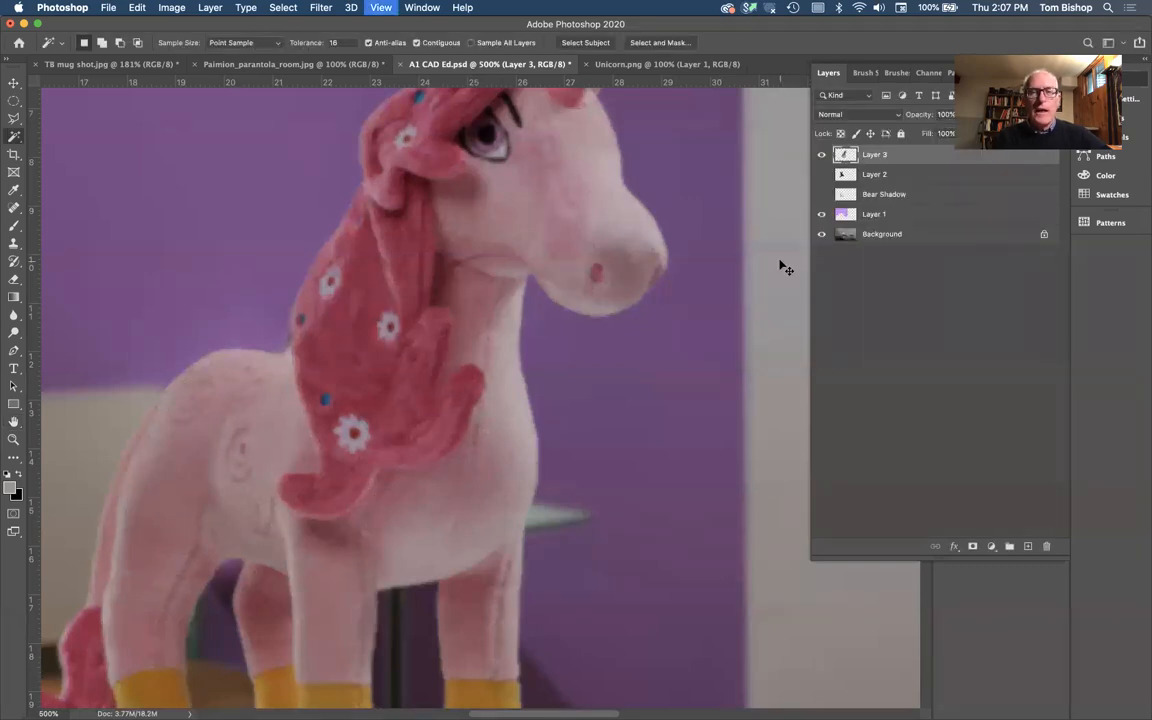
key(super+0)
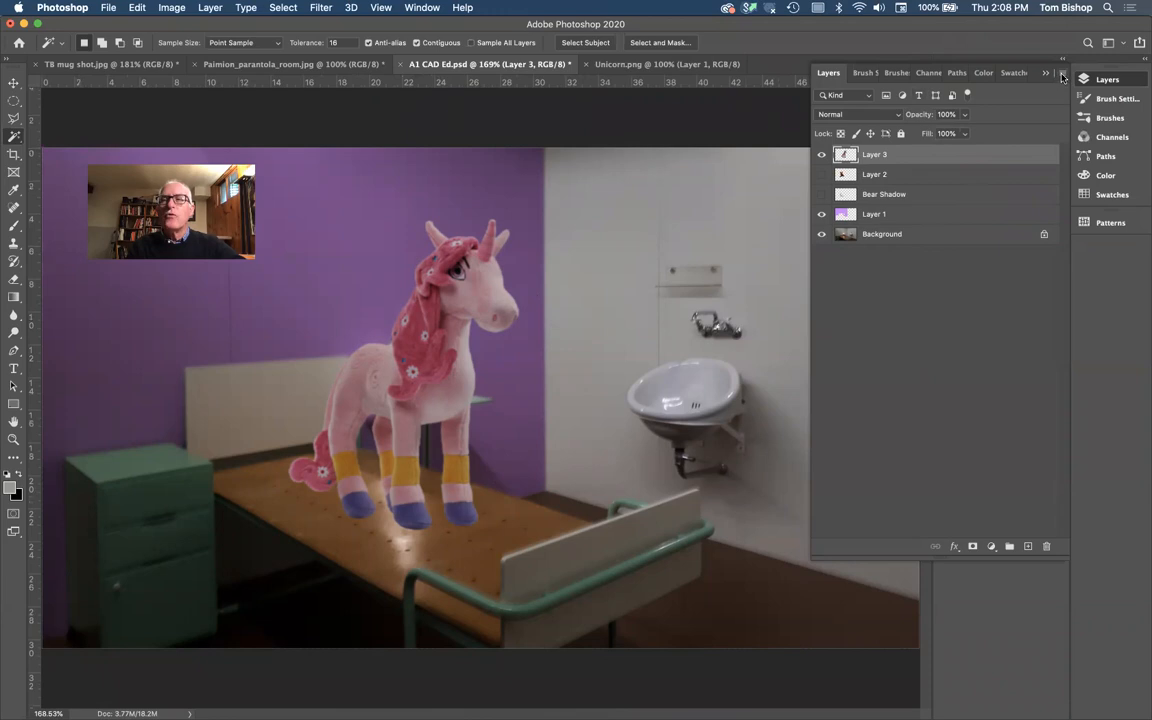
Step: Create a new empty layer above the unicorn layer, in Normal mode at 100% opacity
click(1061, 77)
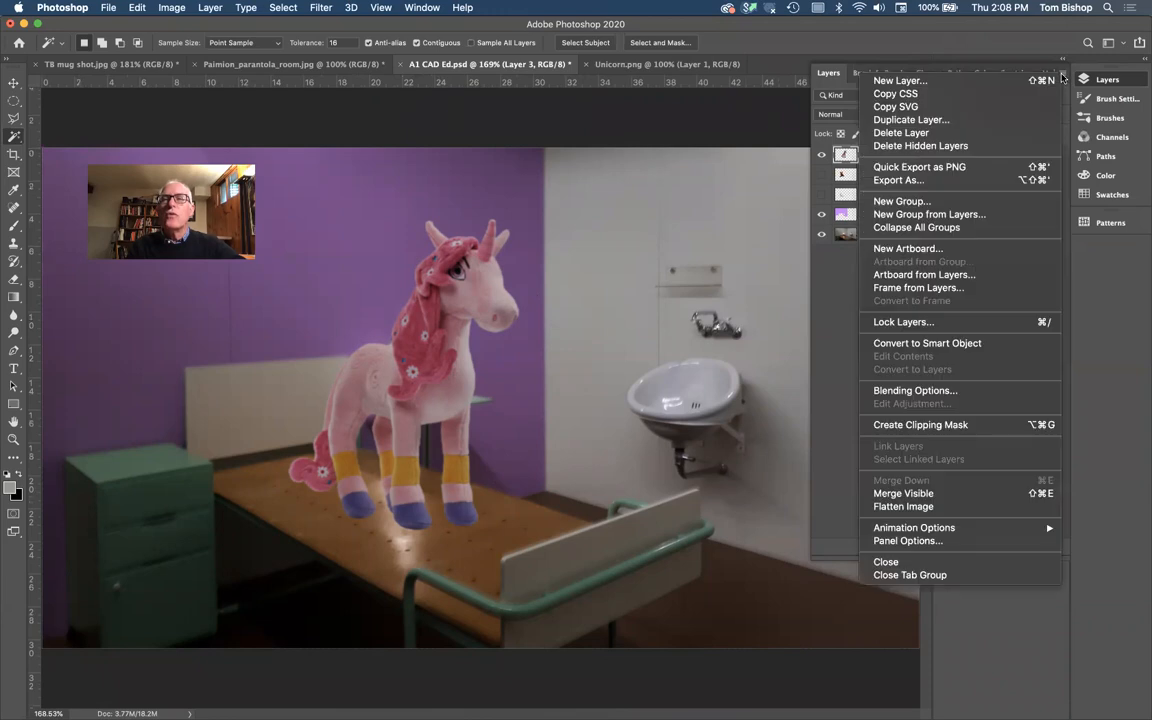
click(917, 81)
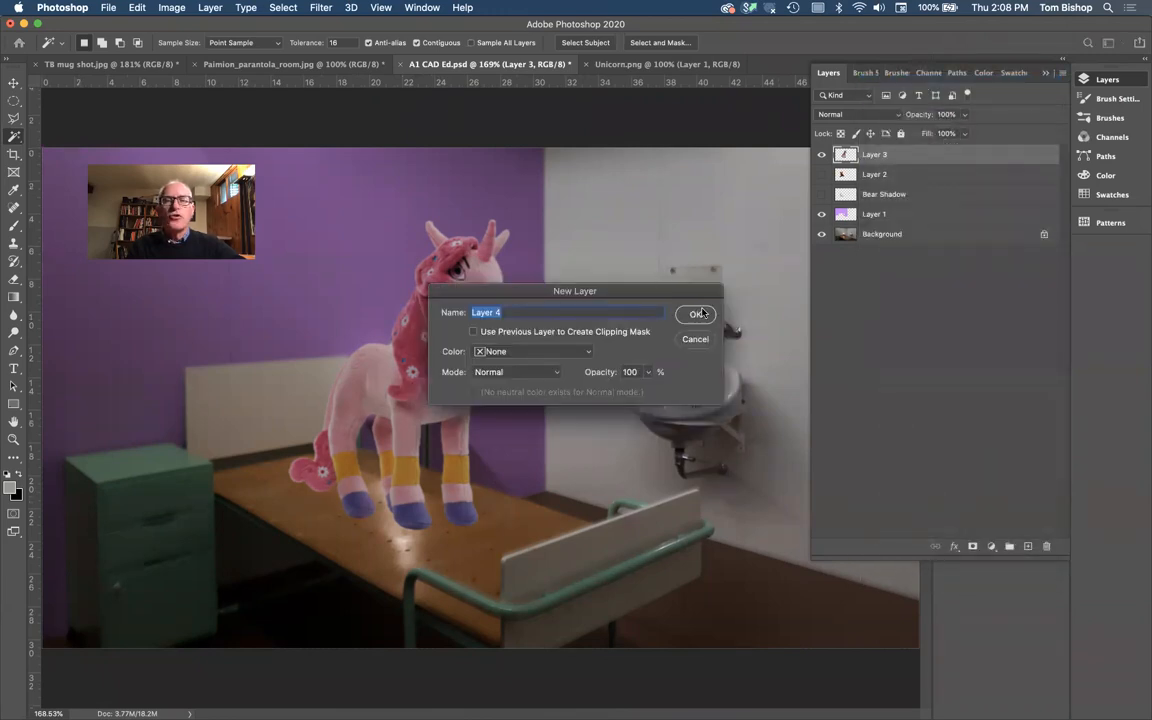
click(697, 314)
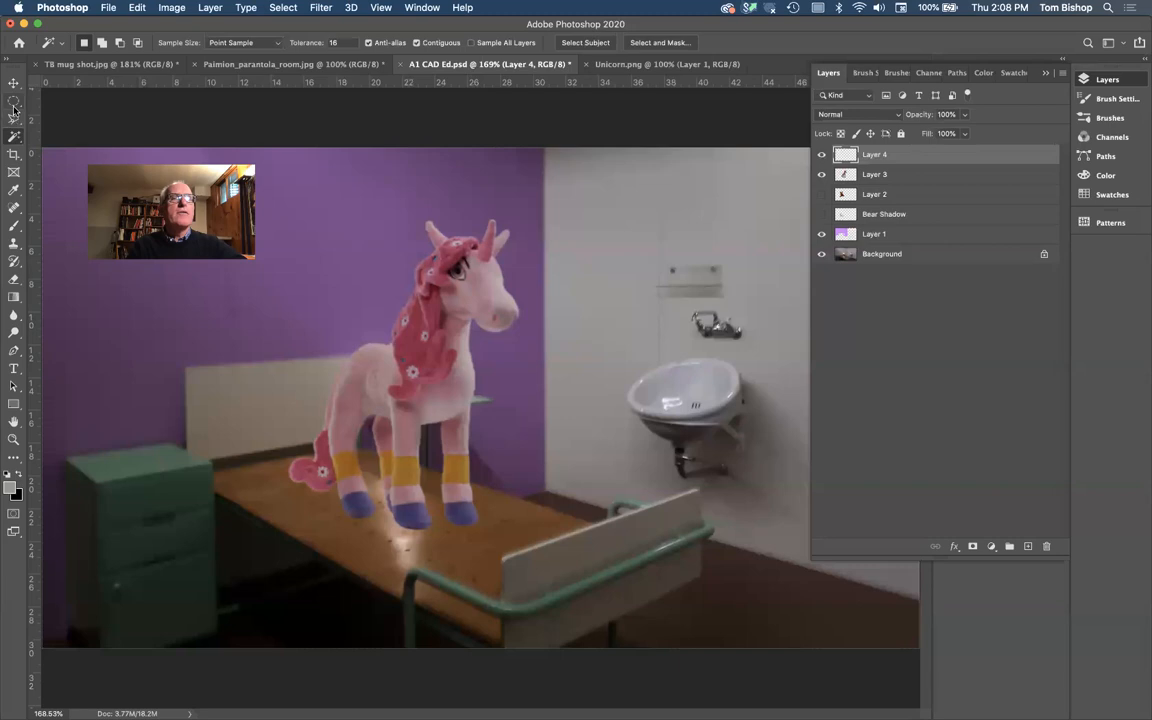
Step: Lasso an irregular shadow area on the bed around the unicorn's hooves and tail and feather the selection by 30 pixels
drag(14, 118, 45, 117)
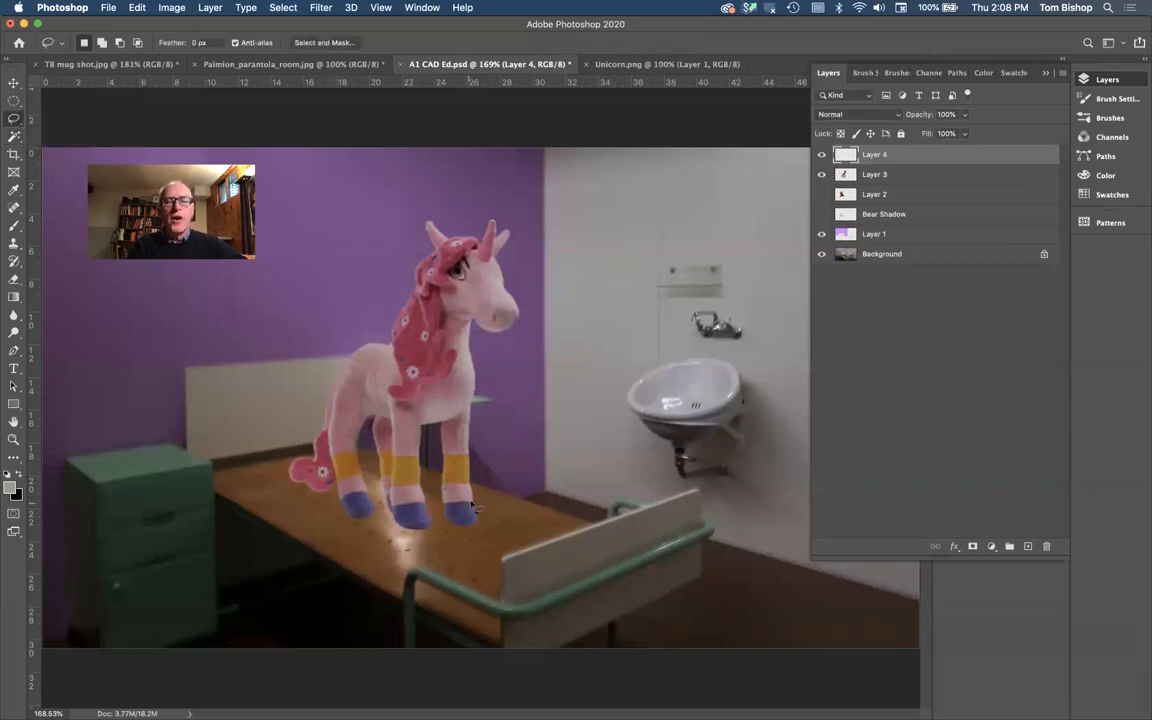
mouse_move(460, 503)
mouse_down()
mouse_move(379, 467)
mouse_move(321, 472)
mouse_up()
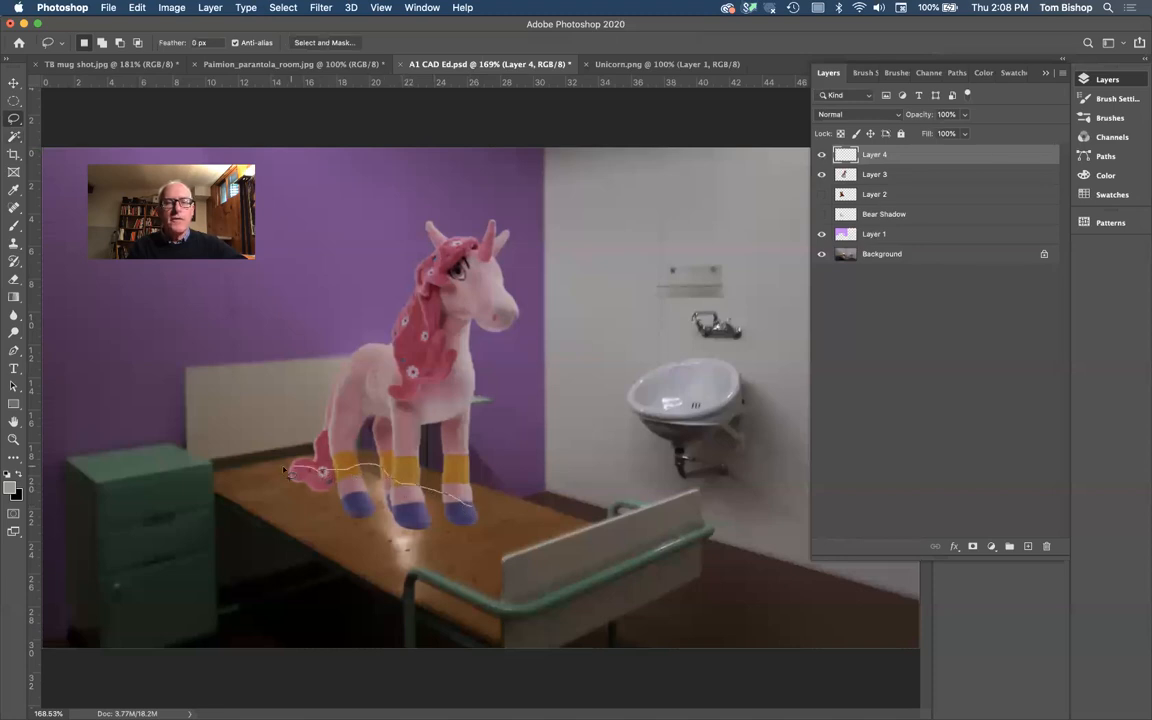
mouse_move(257, 516)
mouse_down()
mouse_move(283, 545)
mouse_move(347, 575)
mouse_move(481, 540)
mouse_move(470, 508)
mouse_up()
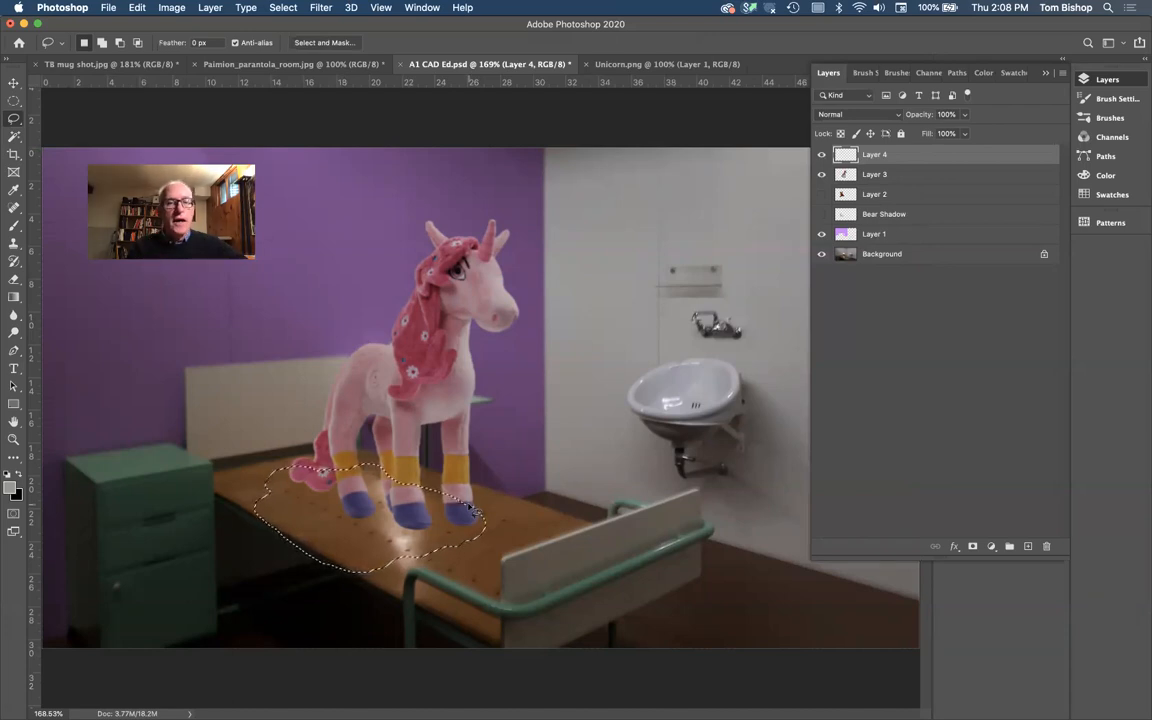
click(285, 8)
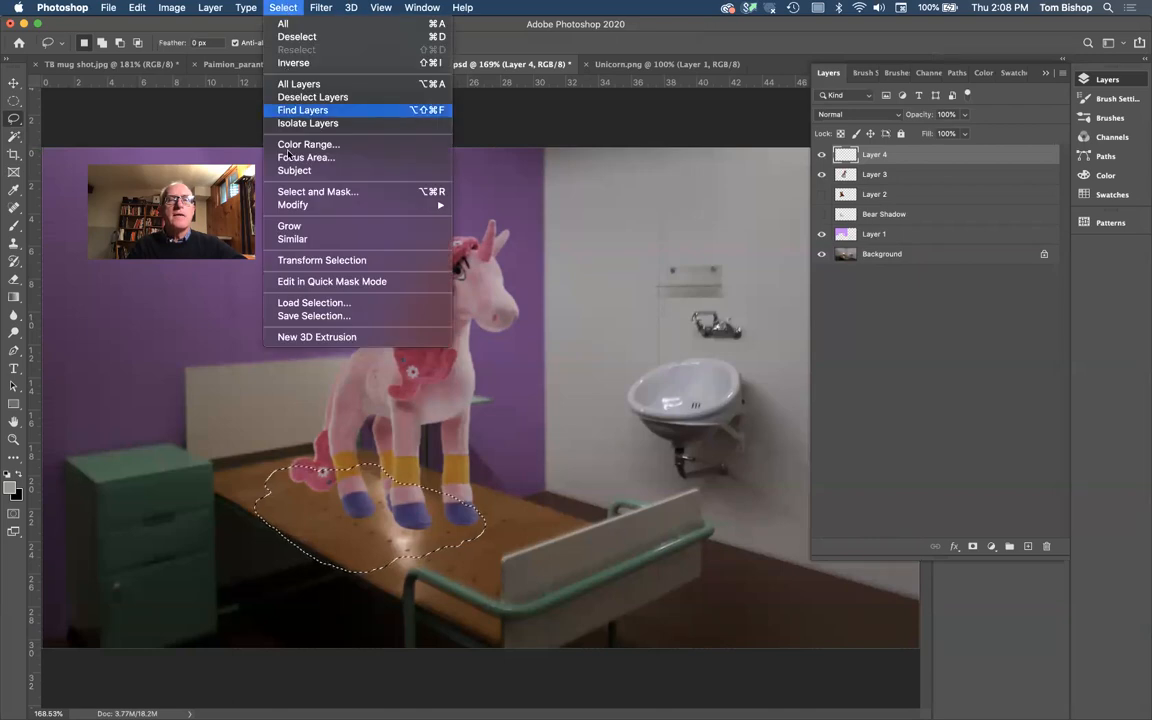
mouse_move(438, 204)
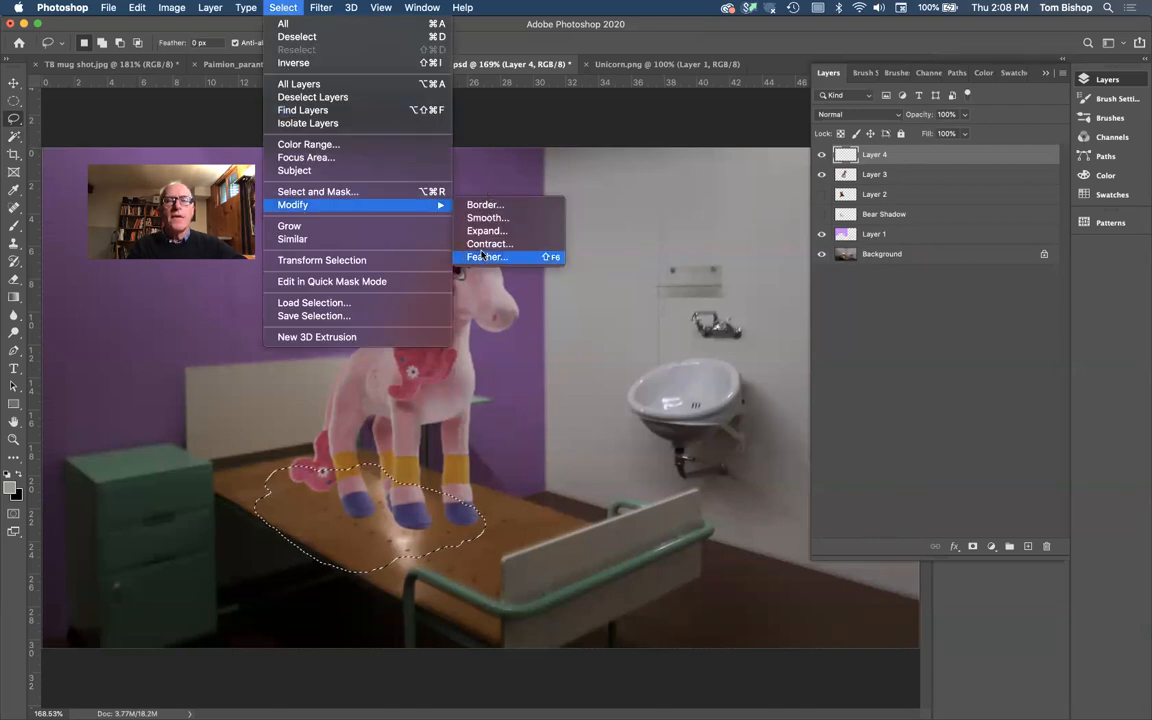
click(483, 256)
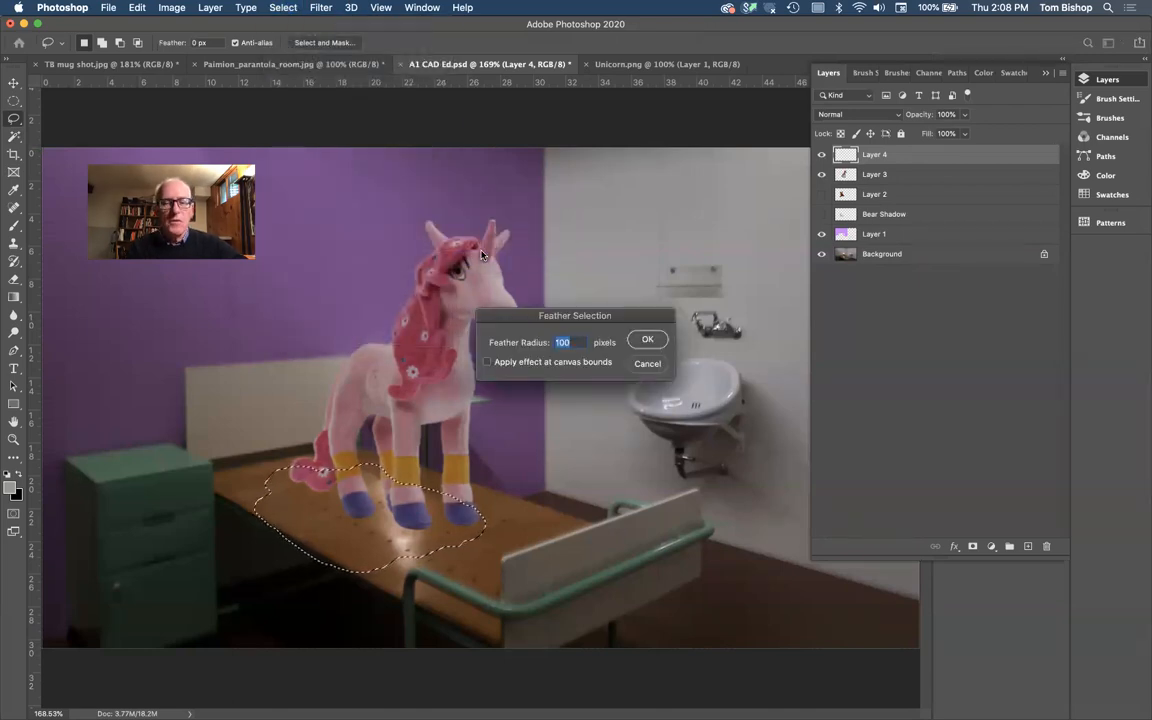
text(30)
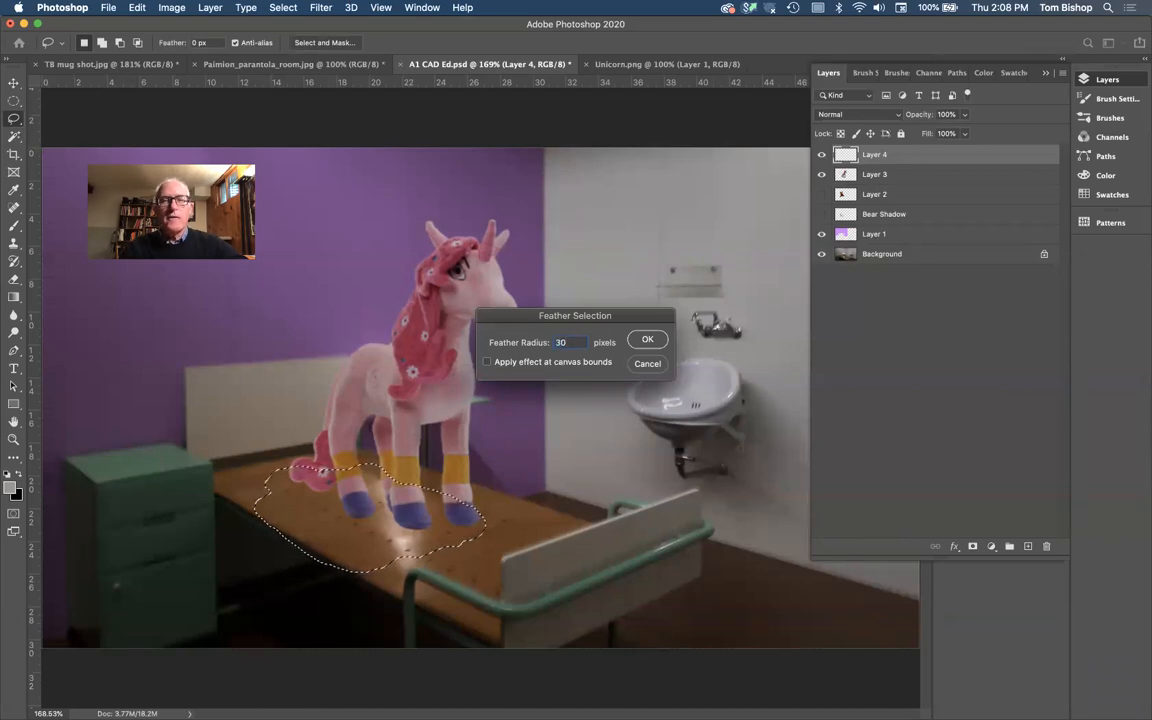
key(Return)
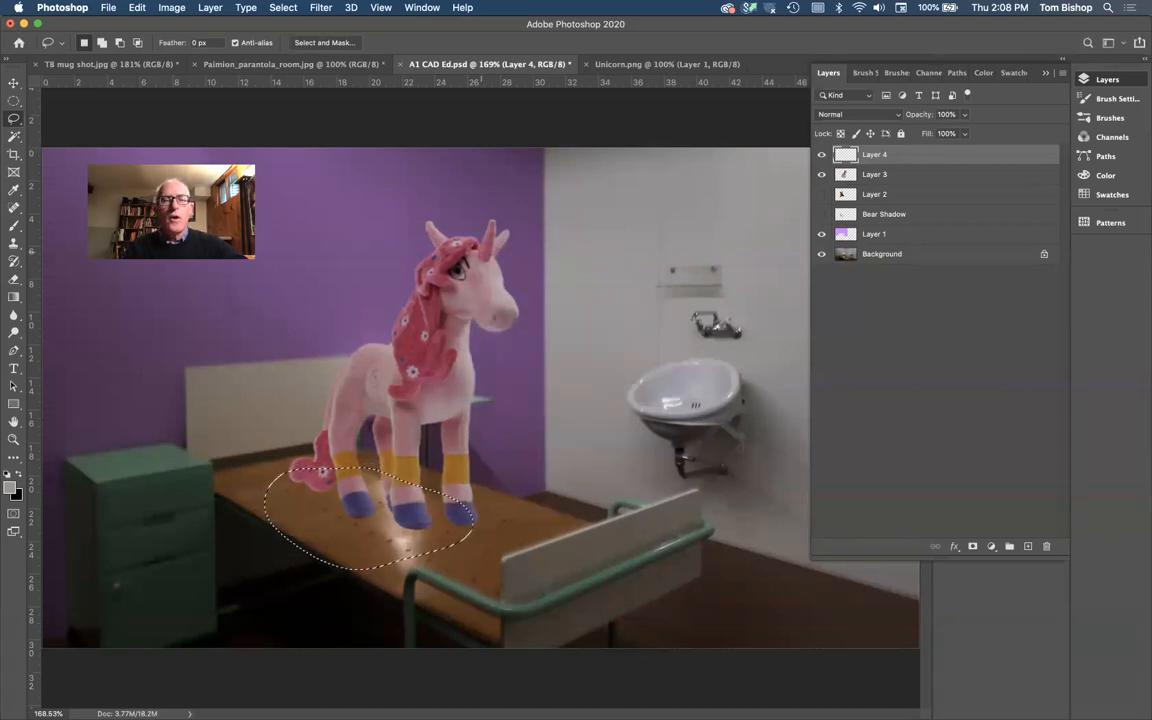
Step: Paint a black shadow inside the feathered selection with a soft 252 px brush at 40% opacity
click(14, 226)
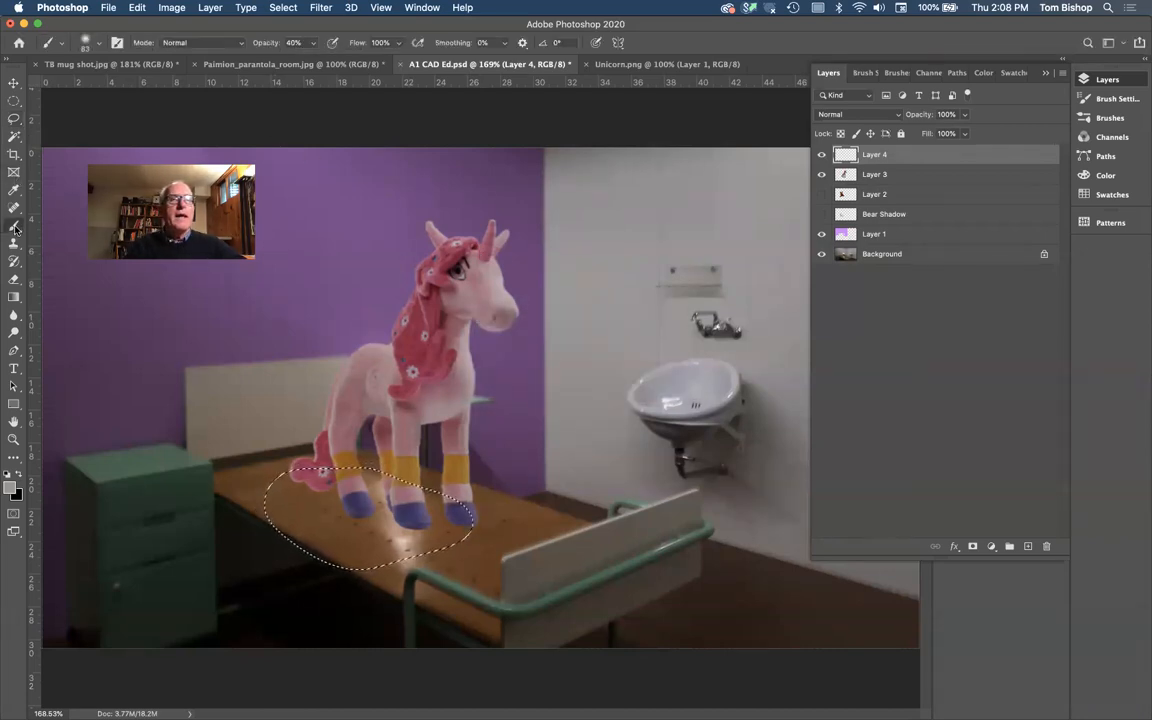
click(8, 476)
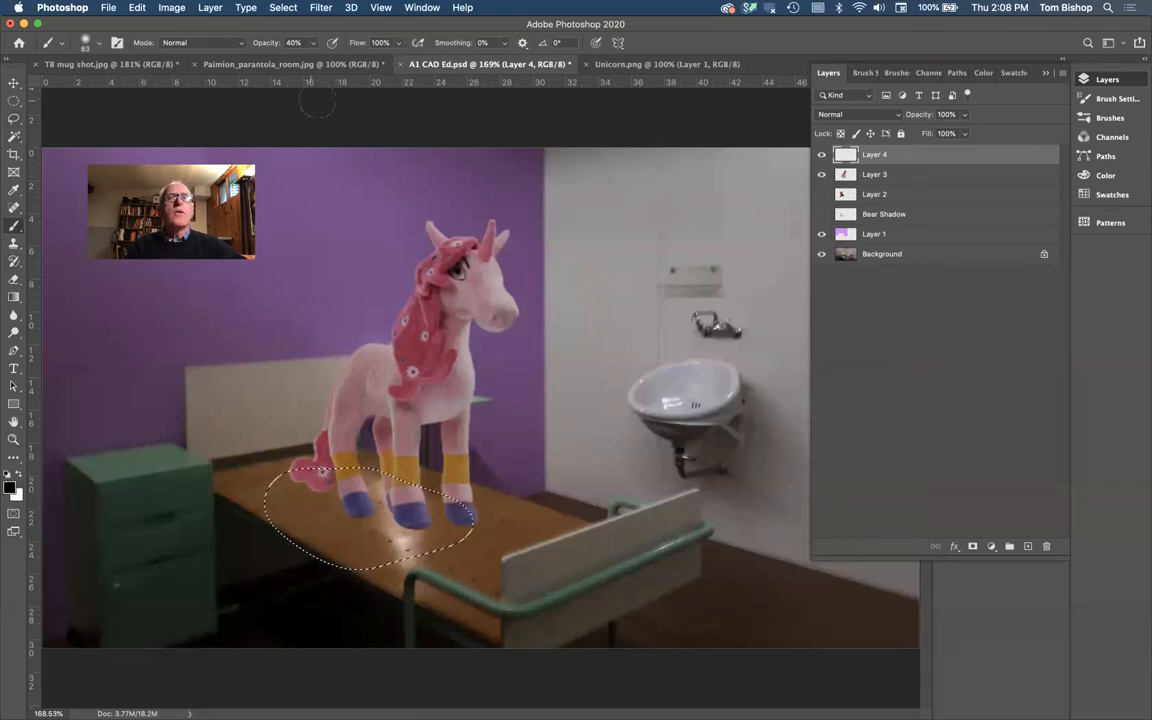
click(312, 43)
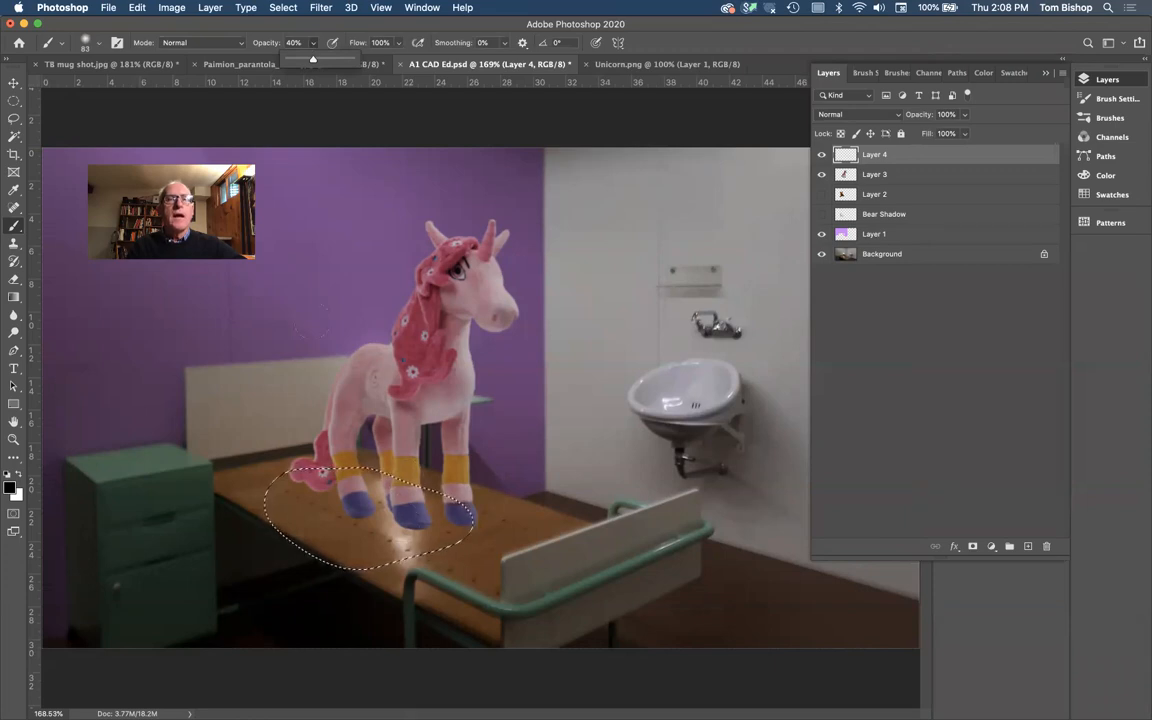
click(99, 44)
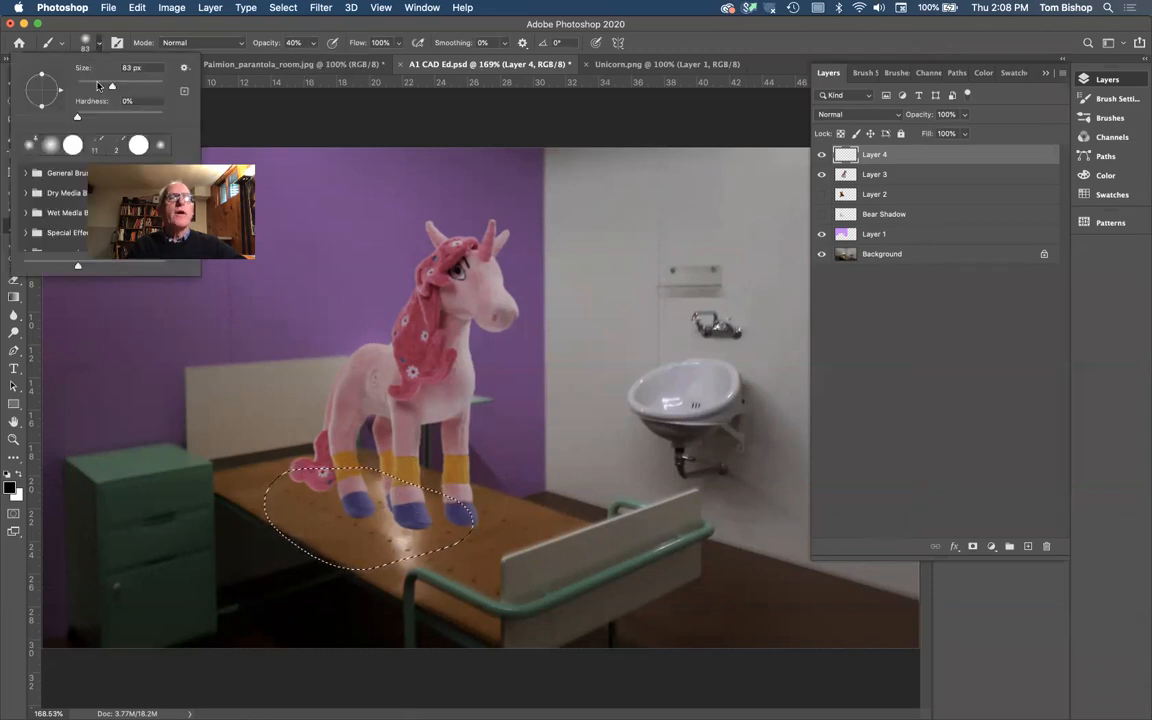
drag(112, 88, 143, 87)
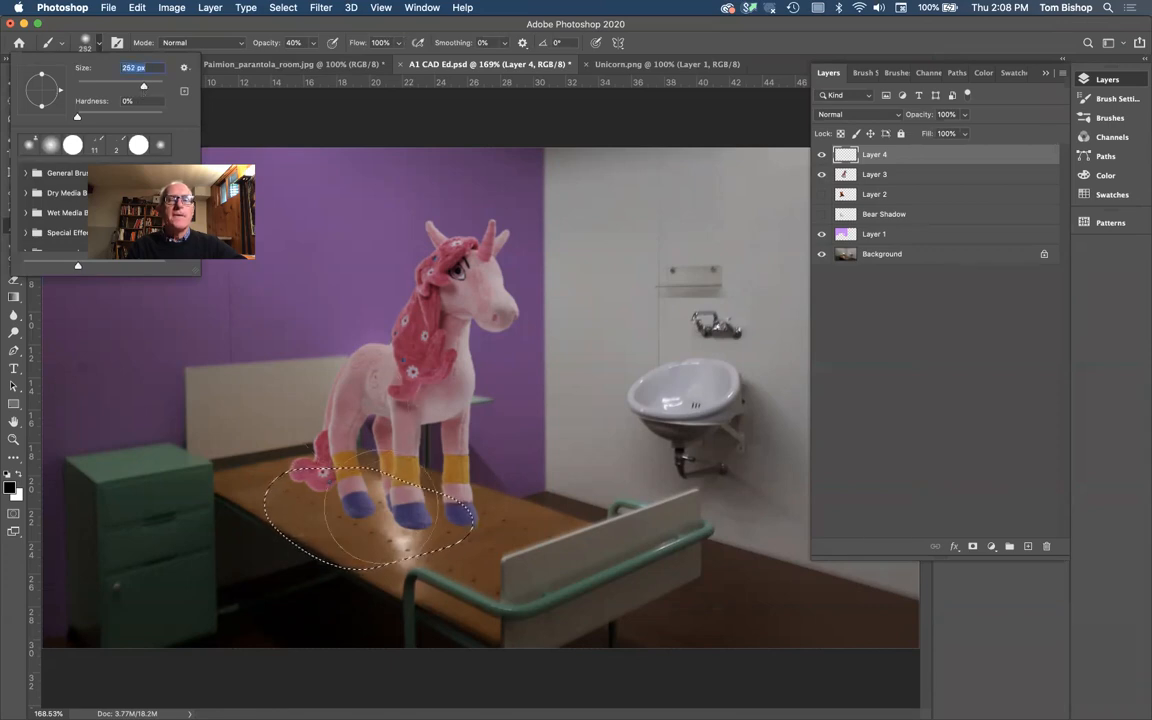
drag(381, 507, 353, 510)
mouse_move(422, 506)
mouse_down()
mouse_move(257, 510)
mouse_move(309, 522)
mouse_move(438, 518)
mouse_up()
mouse_move(384, 505)
mouse_down()
mouse_move(360, 507)
mouse_move(386, 505)
mouse_up()
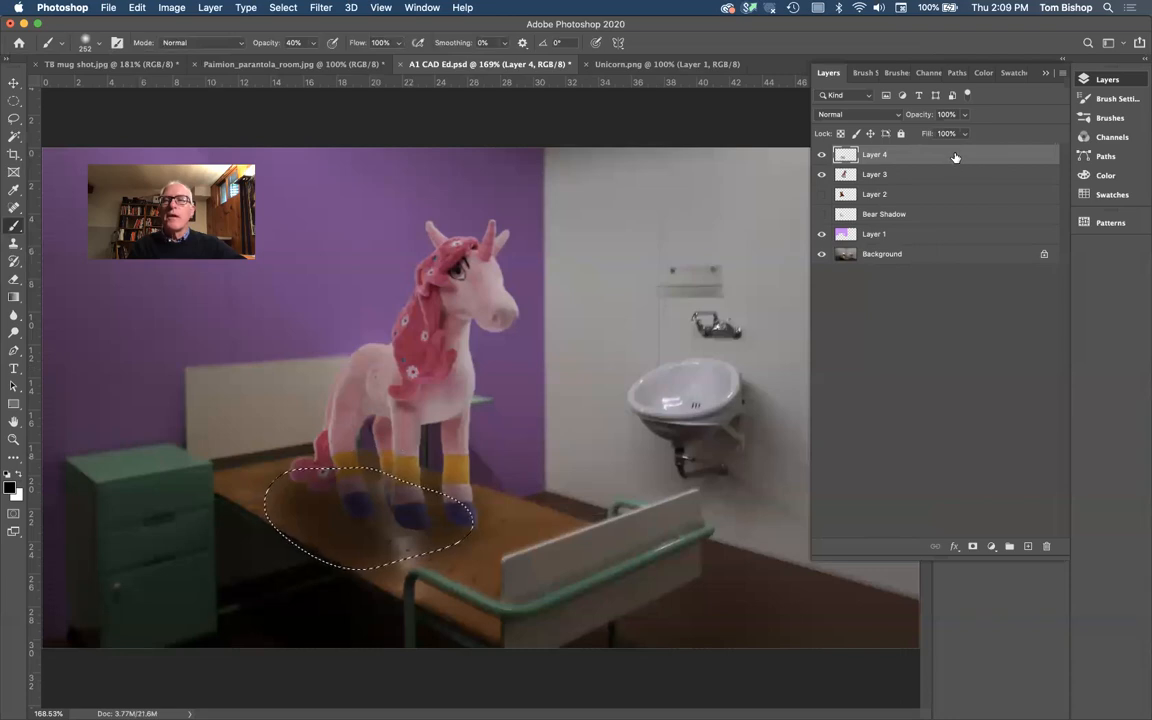
Step: Move the shadow layer beneath the unicorn layer, set its blend mode to Multiply, and deselect the shadow area
drag(955, 157, 950, 186)
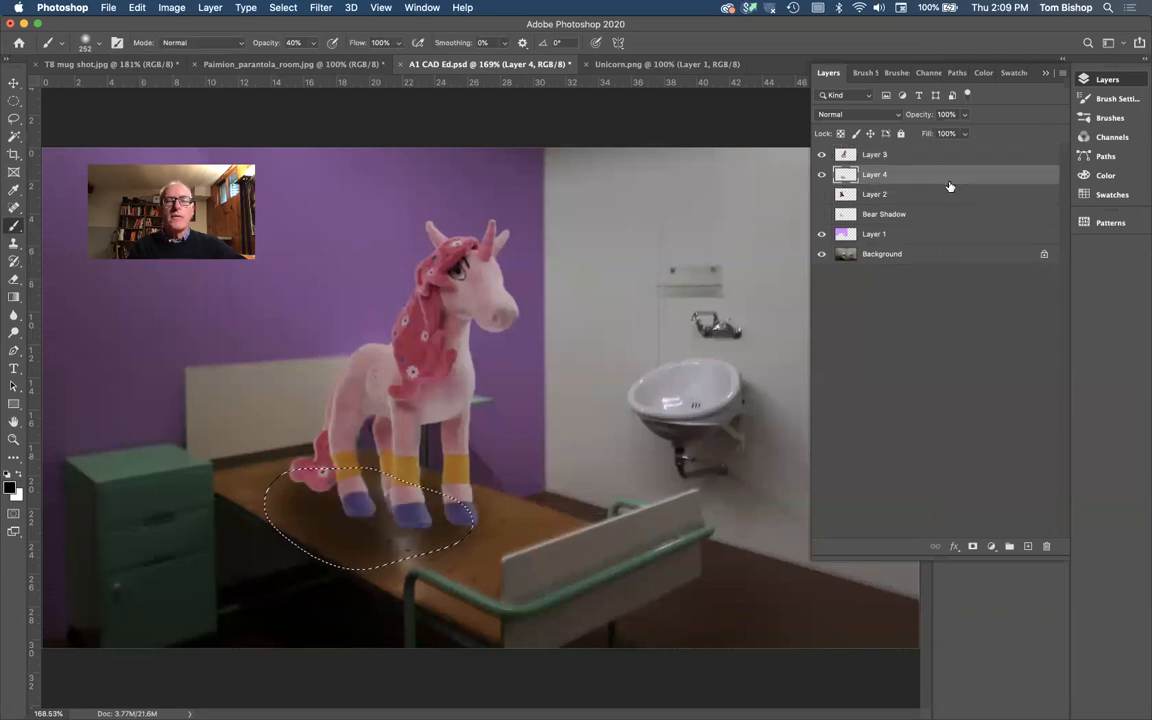
click(864, 111)
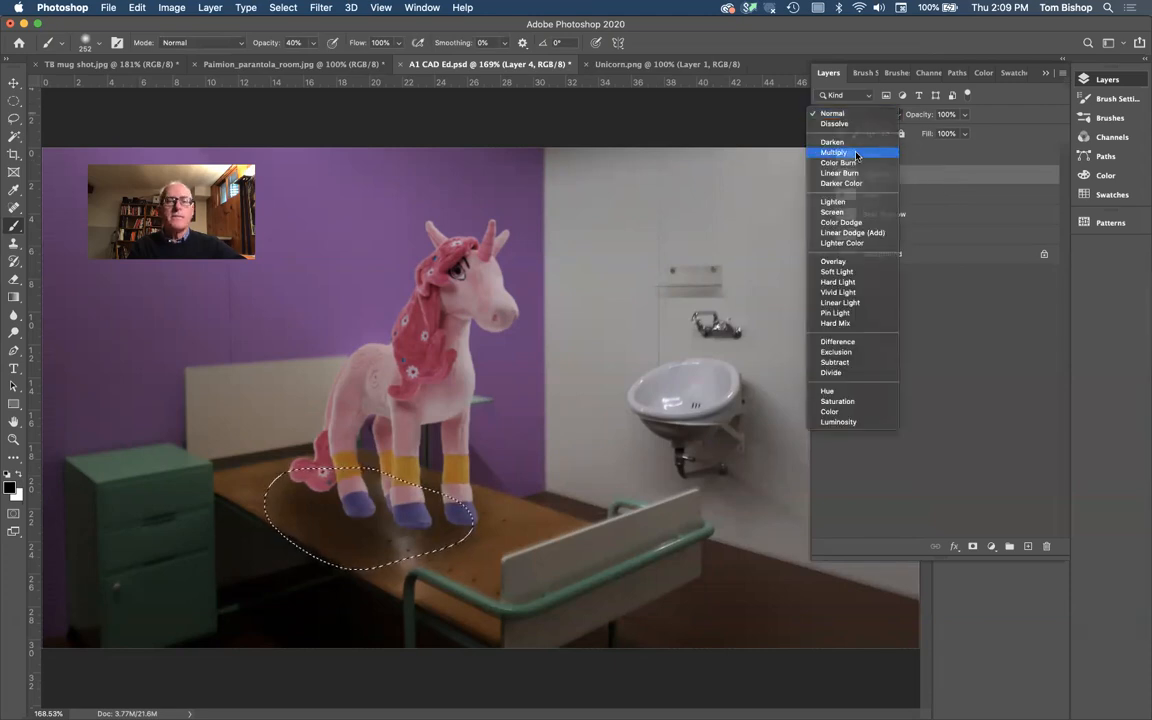
click(856, 155)
key(ctrl+d)
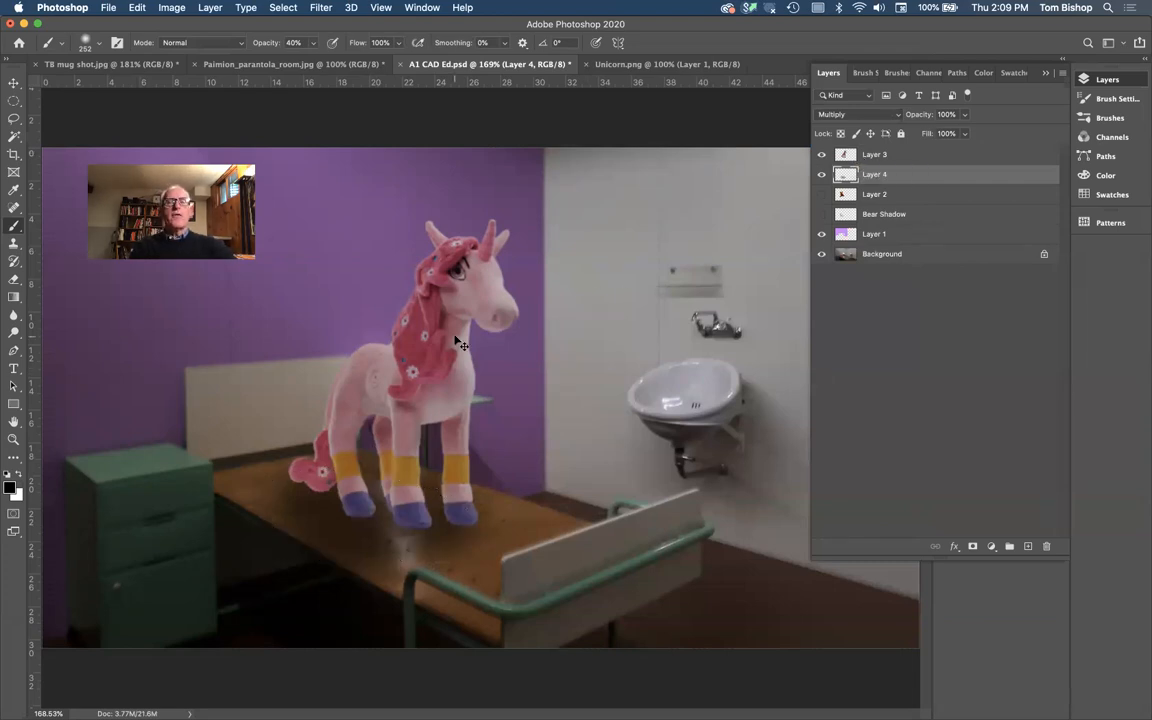